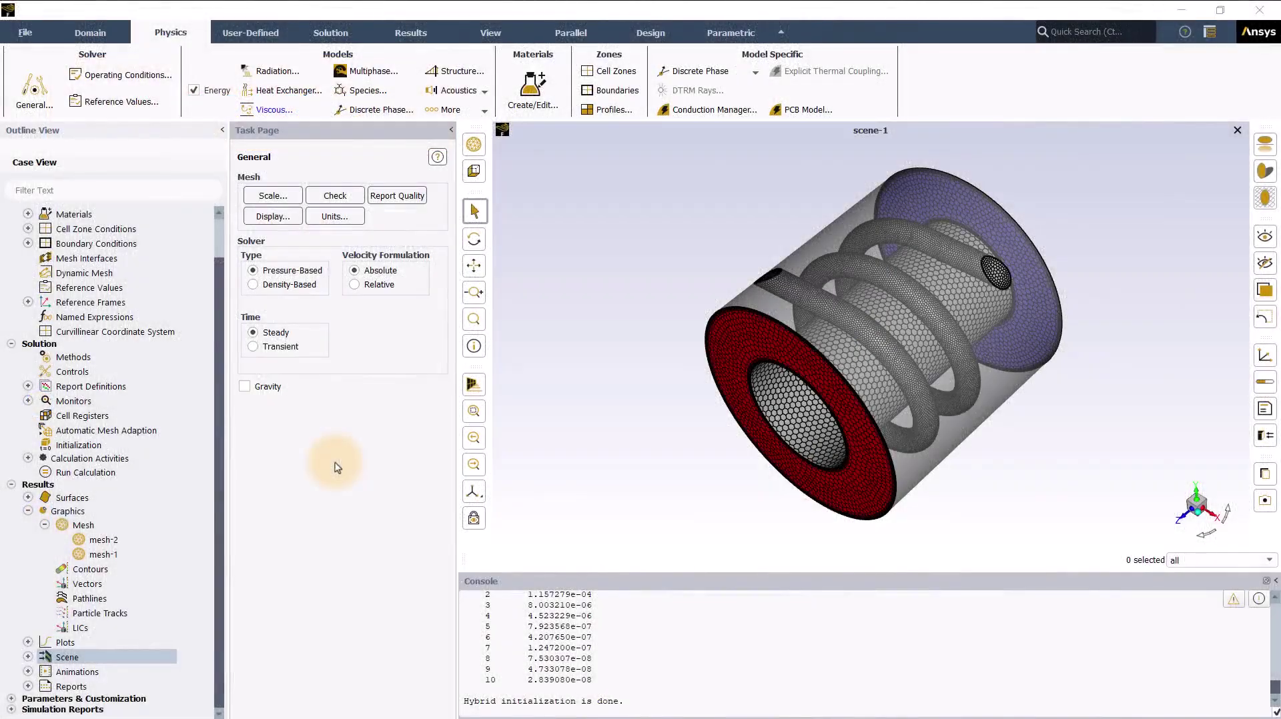
Apply a 300 K thermal temperature to the inlet boundary and close its settings
left_click(614, 94)
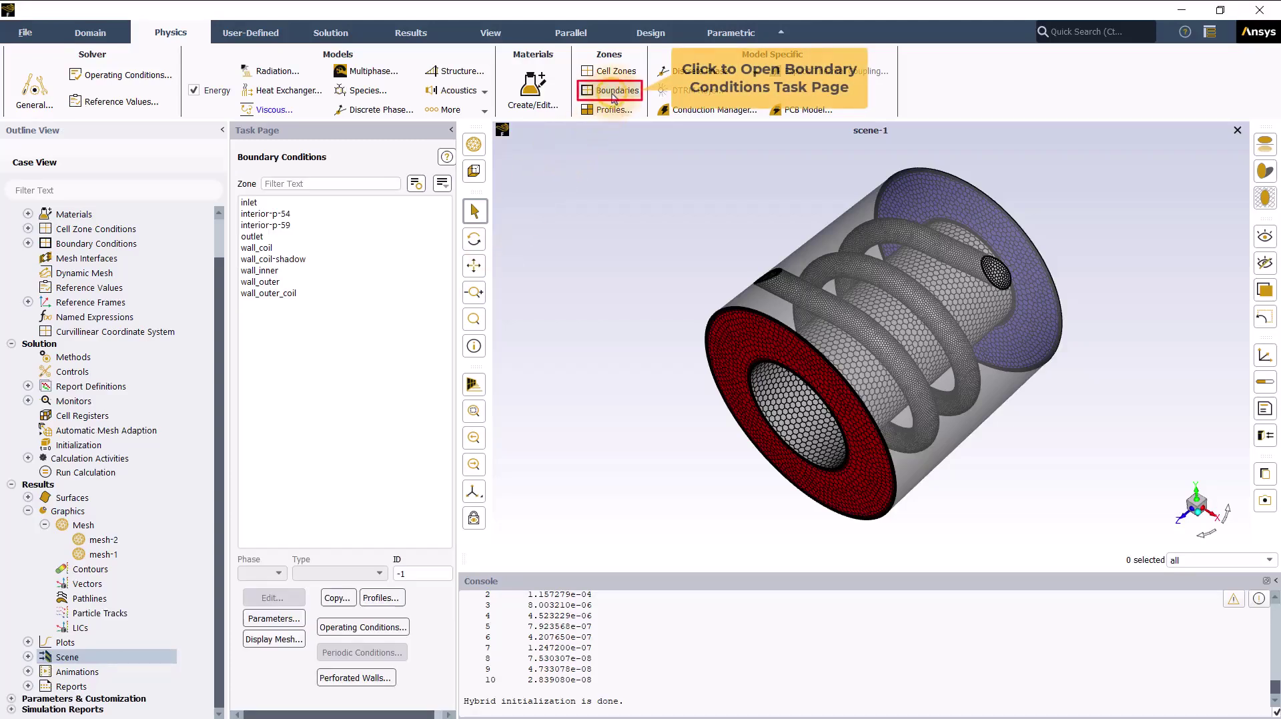
left_click(330, 204)
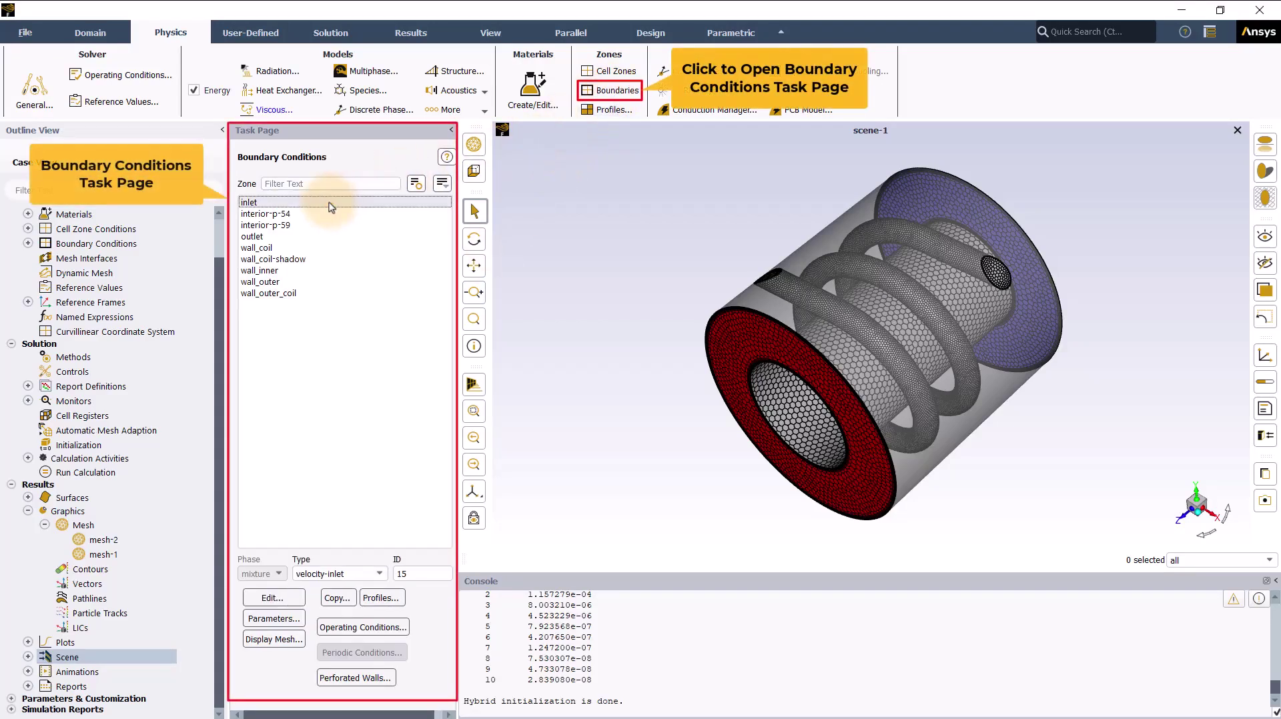
left_click(277, 598)
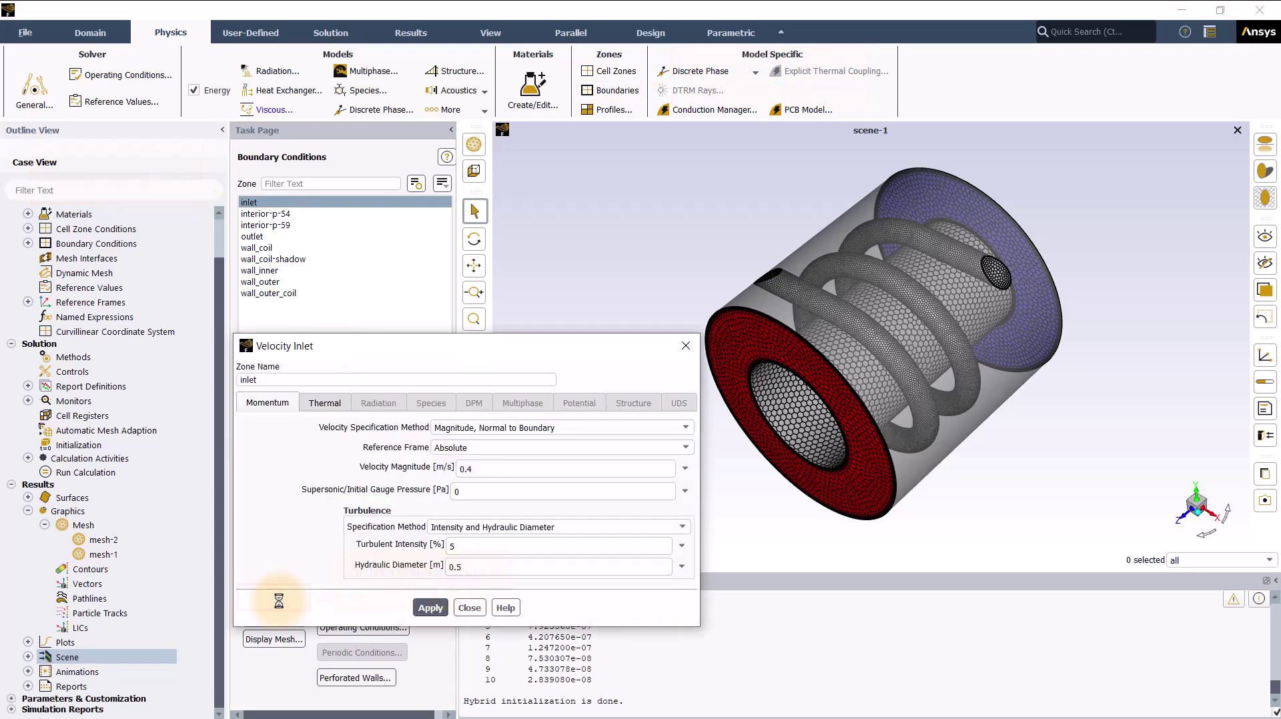
left_click_drag(409, 355, 498, 221)
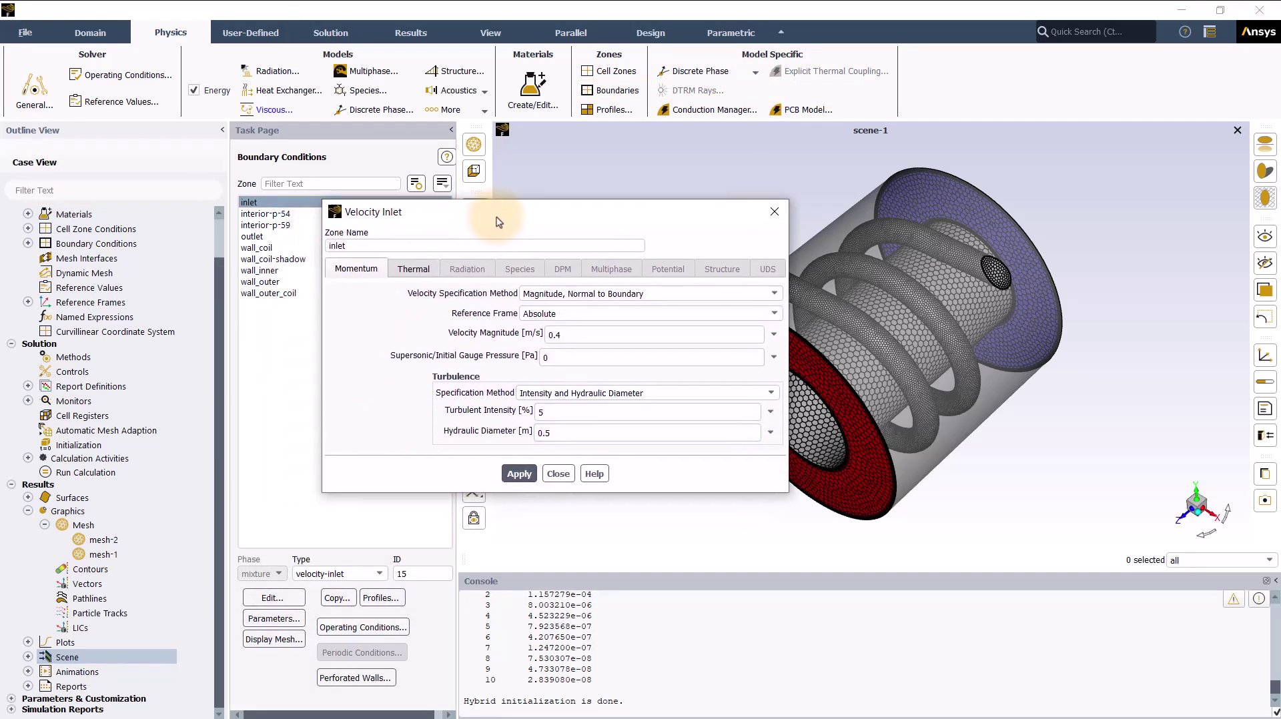
left_click(415, 270)
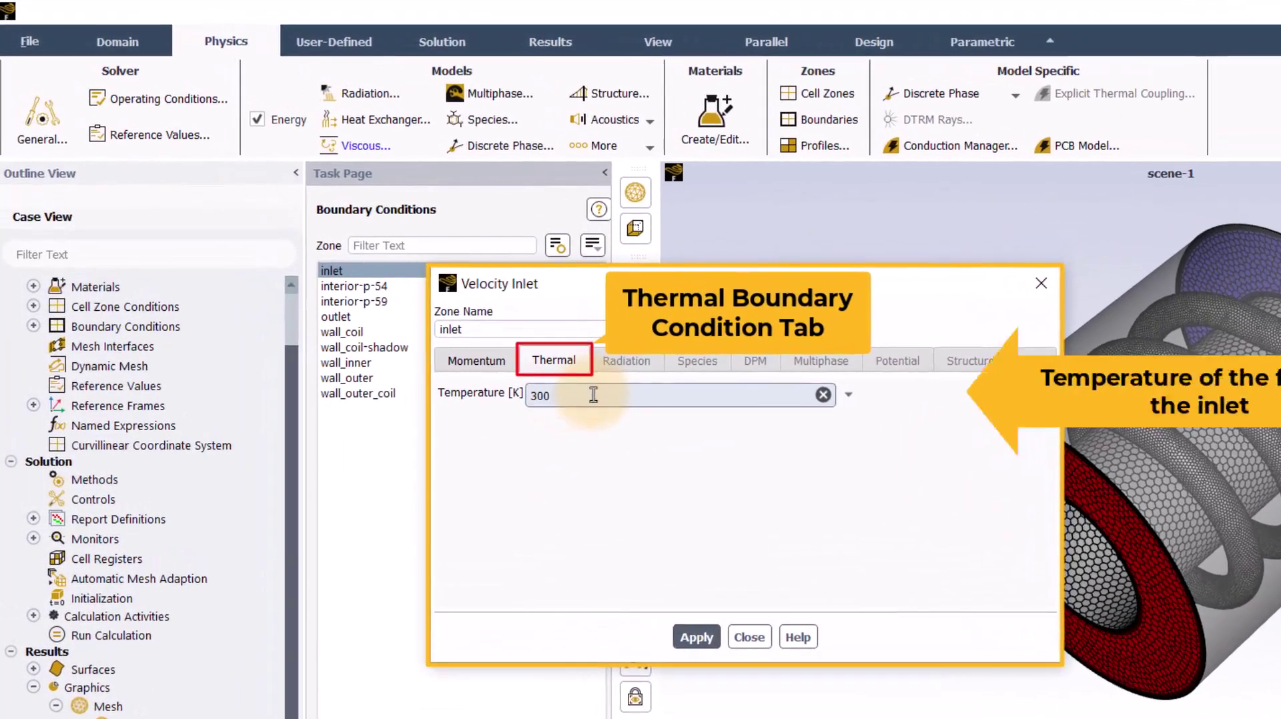
left_click(694, 637)
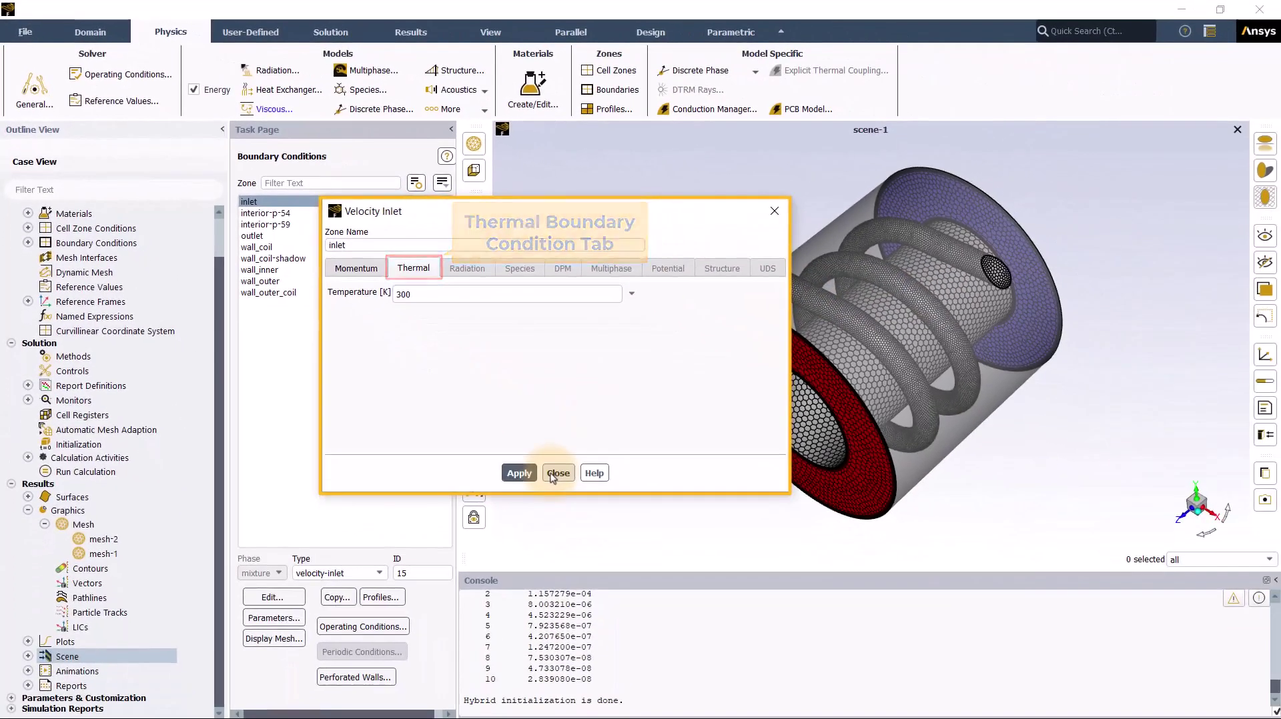
left_click(558, 473)
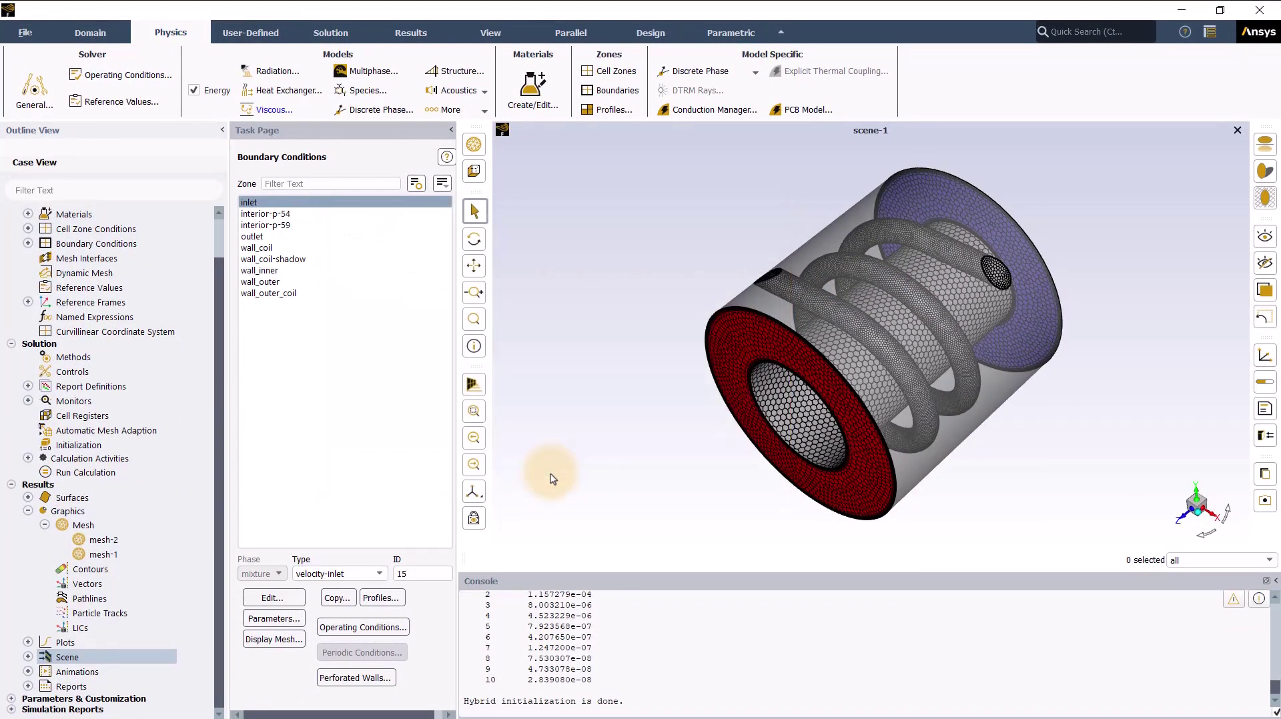
Inspect the outlet's thermal settings to confirm a 300 K backflow total temperature, then close them
left_click(297, 237)
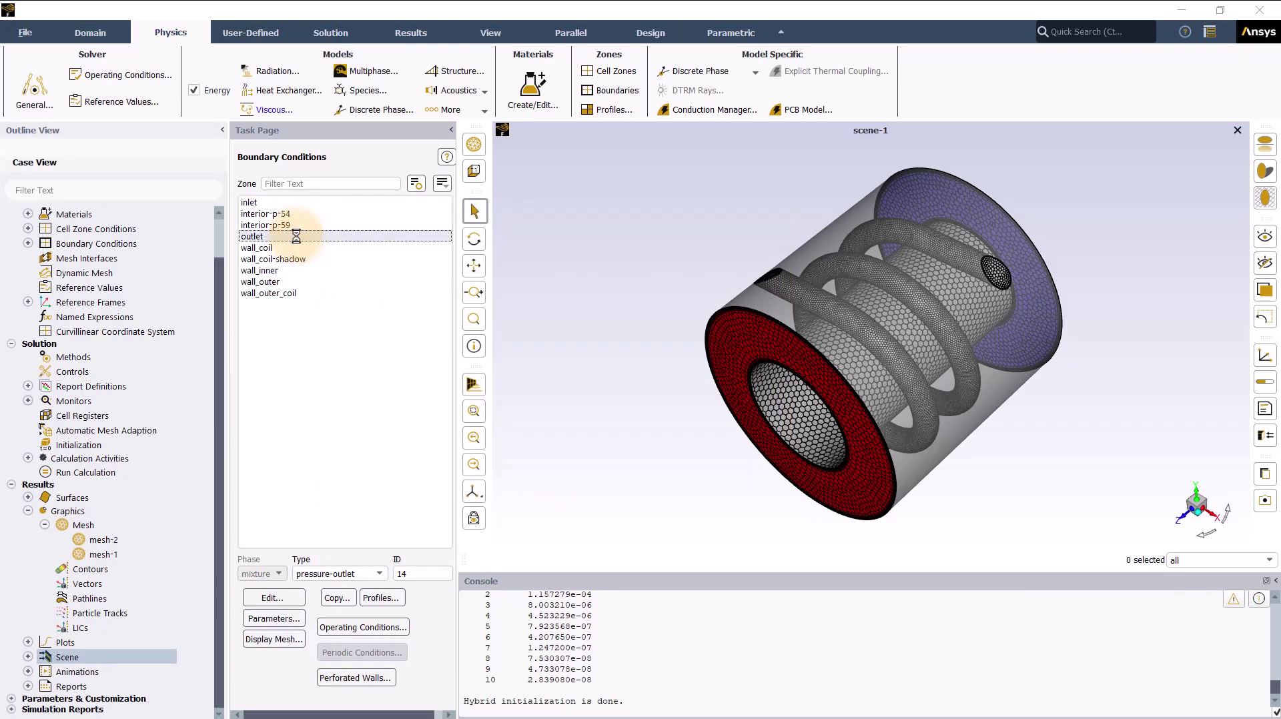
left_click(407, 236)
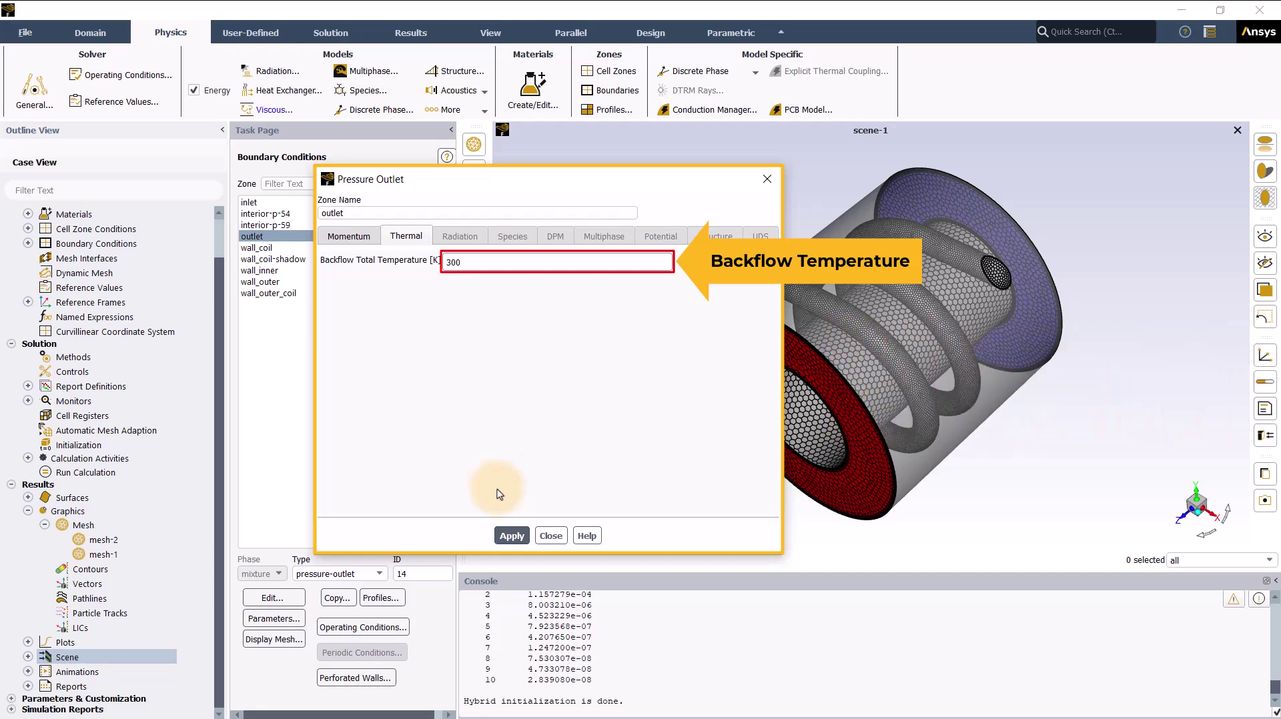
left_click(551, 536)
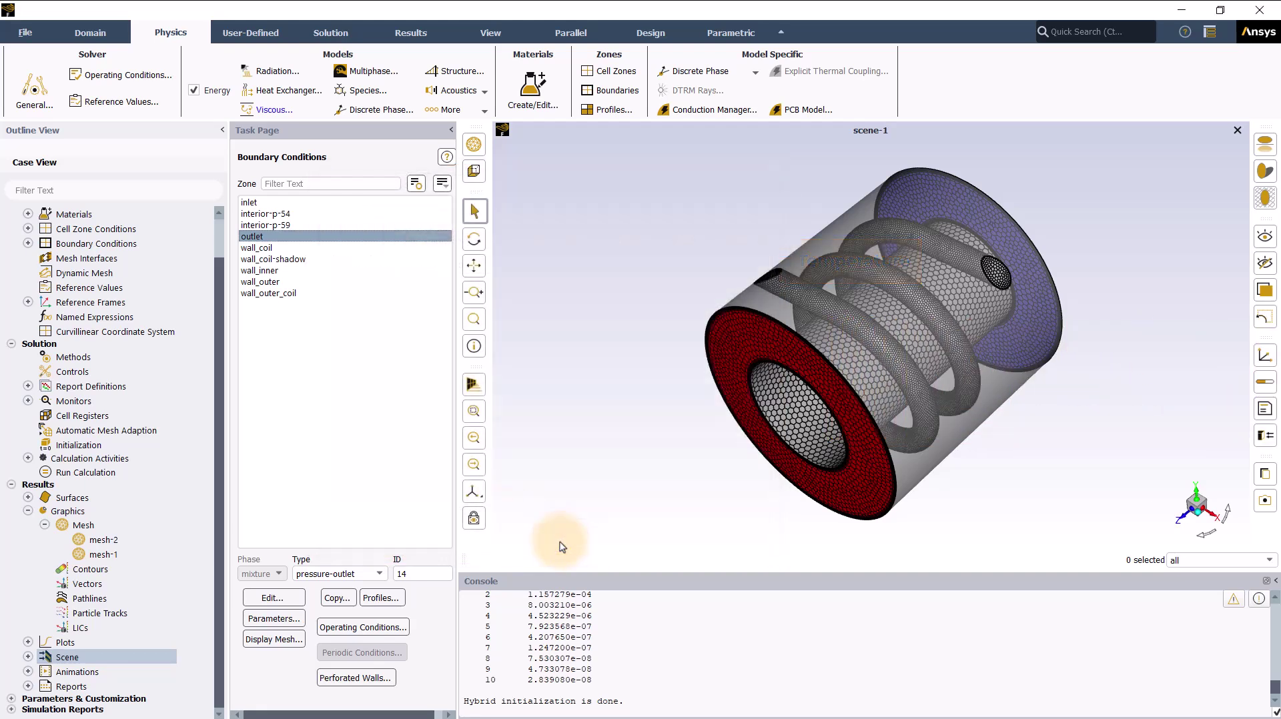
Switch wall_outer's thermal condition to fixed Temperature and replace the wall temperature value
left_click(318, 283)
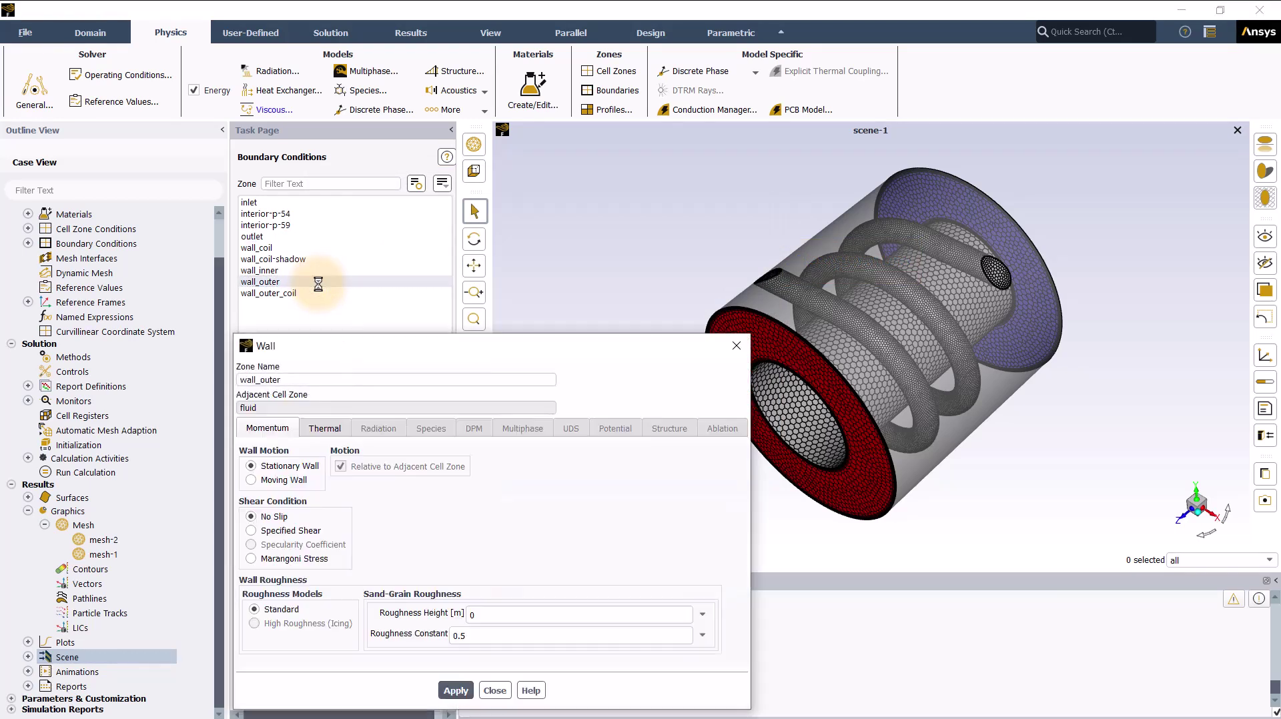
left_click_drag(338, 278, 371, 224)
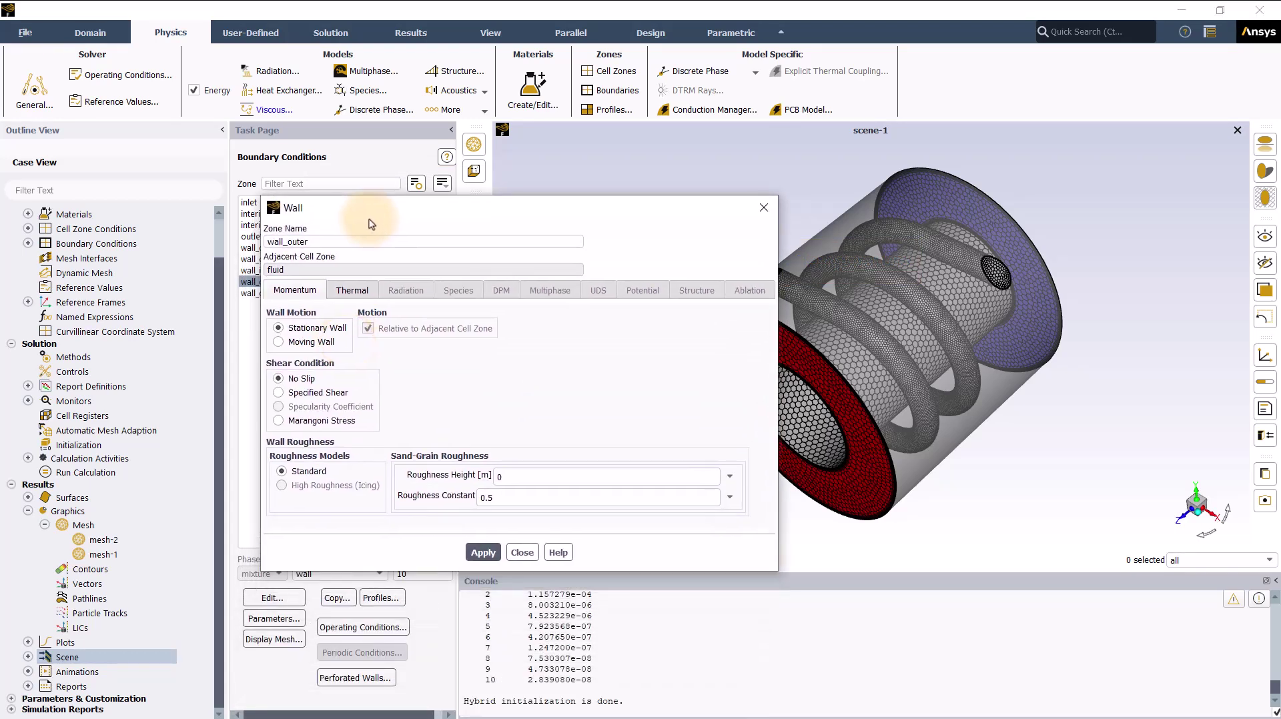
left_click(352, 291)
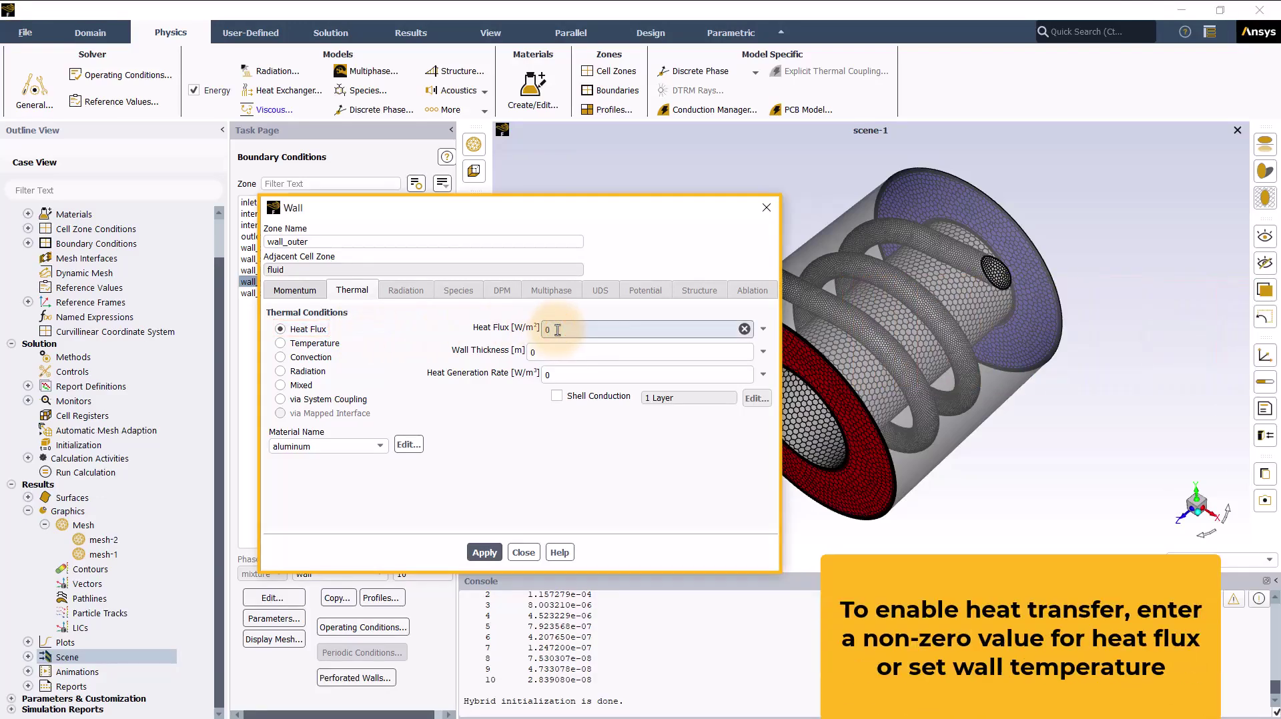
type("100")
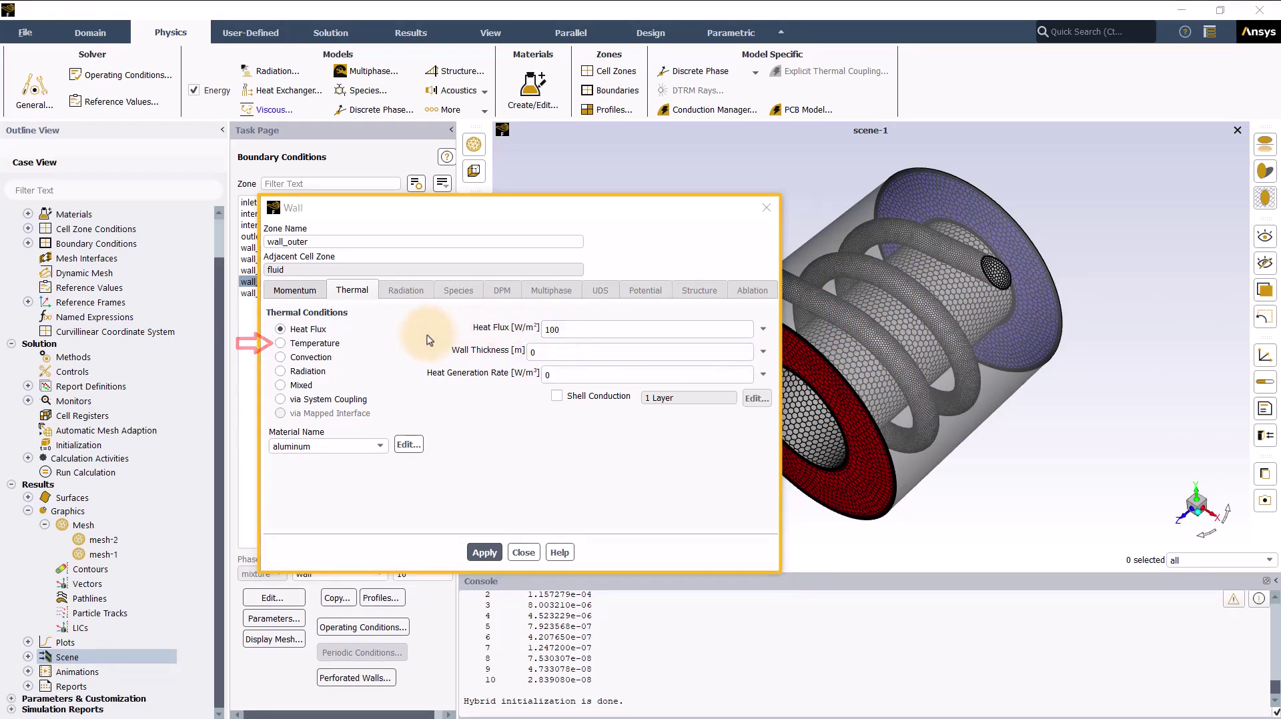
left_click(309, 343)
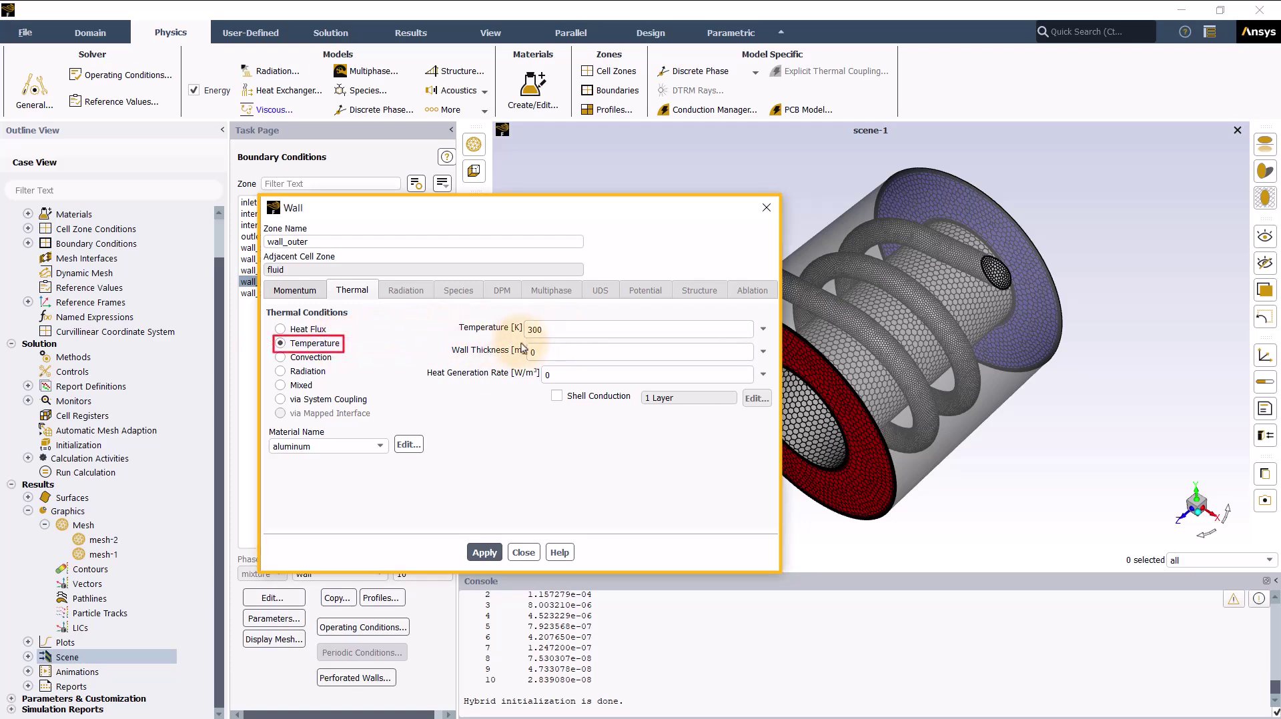
double_click(567, 331)
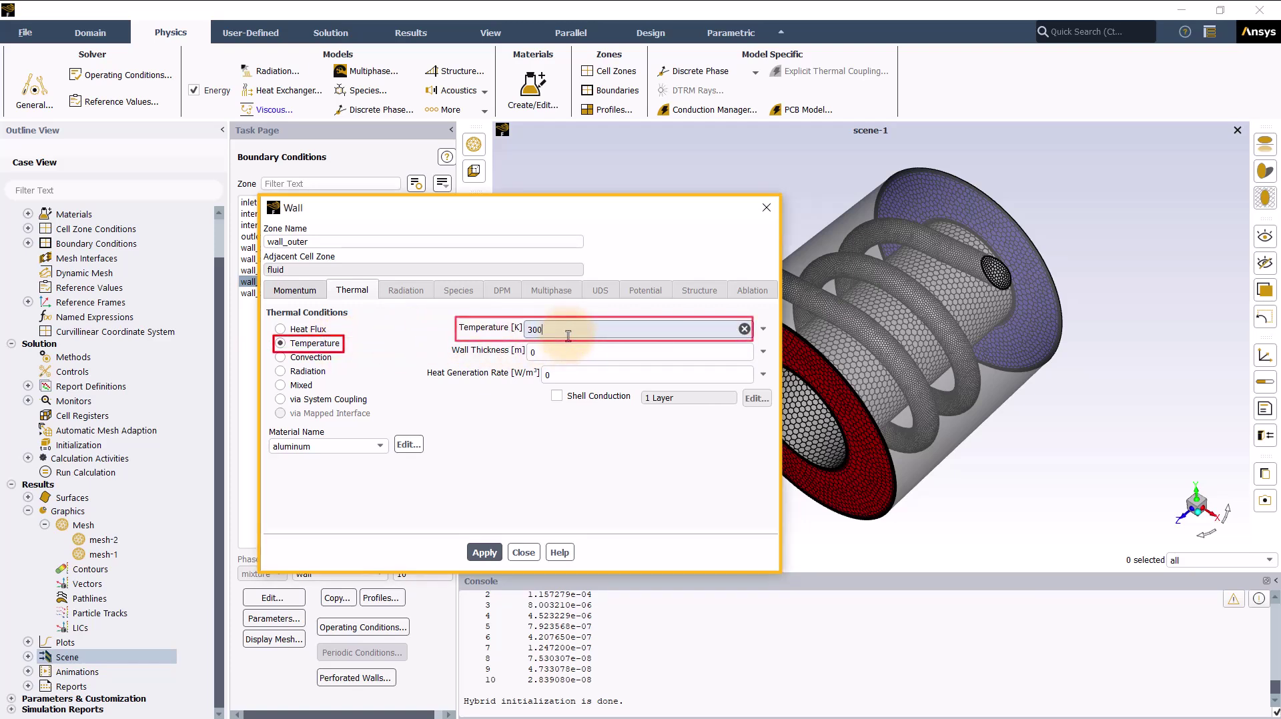
type("3")
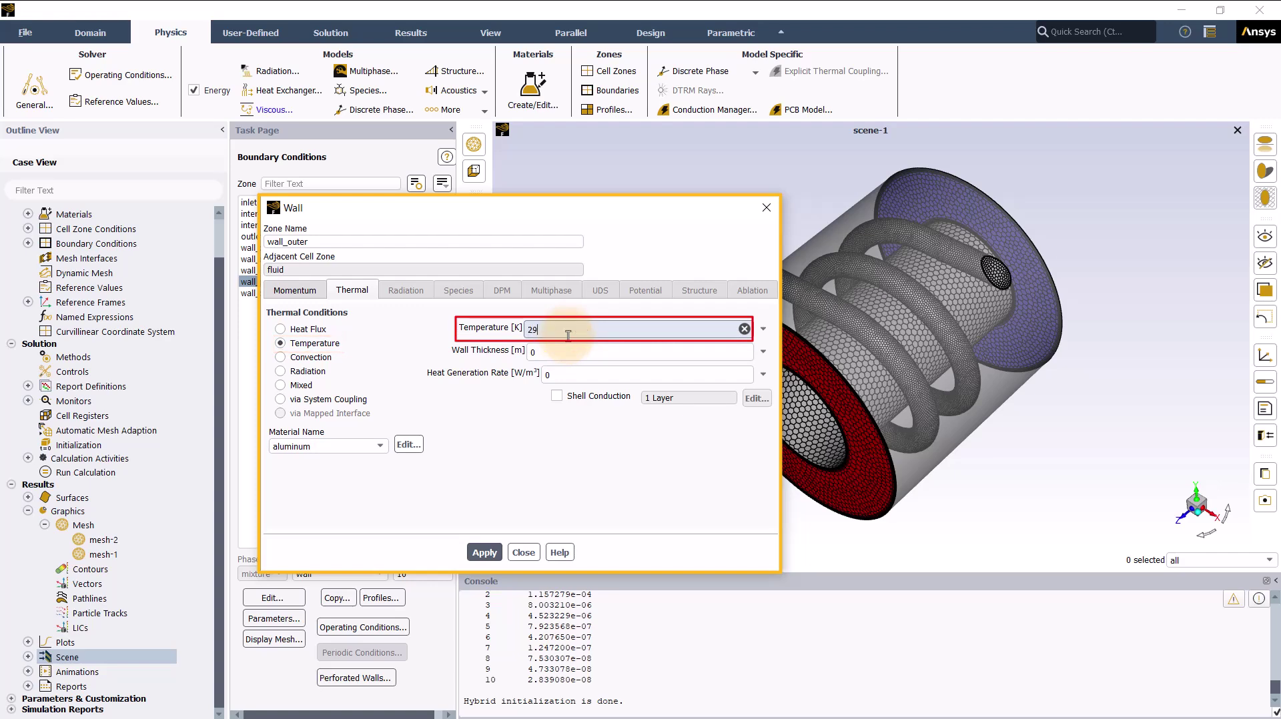
type("93.15")
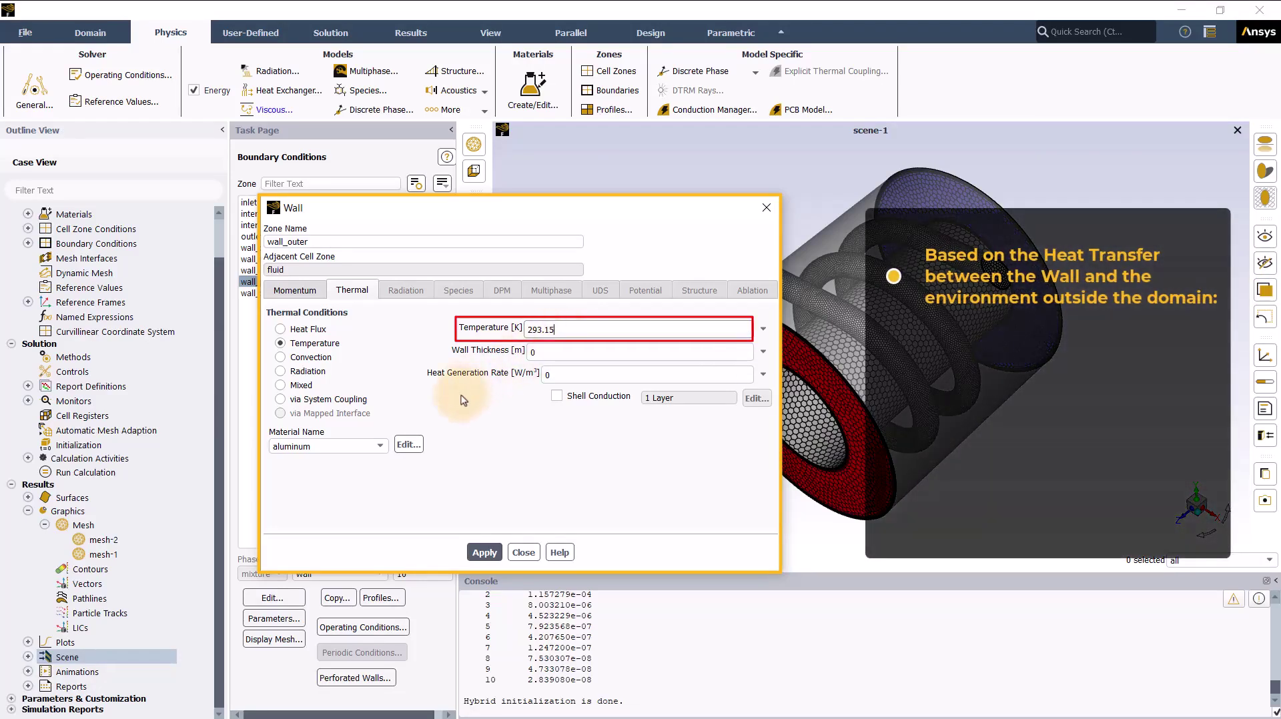
Set wall_outer to convection with heat transfer coefficient 10 and 273.15 K free stream temperature
left_click(326, 359)
left_click(308, 372)
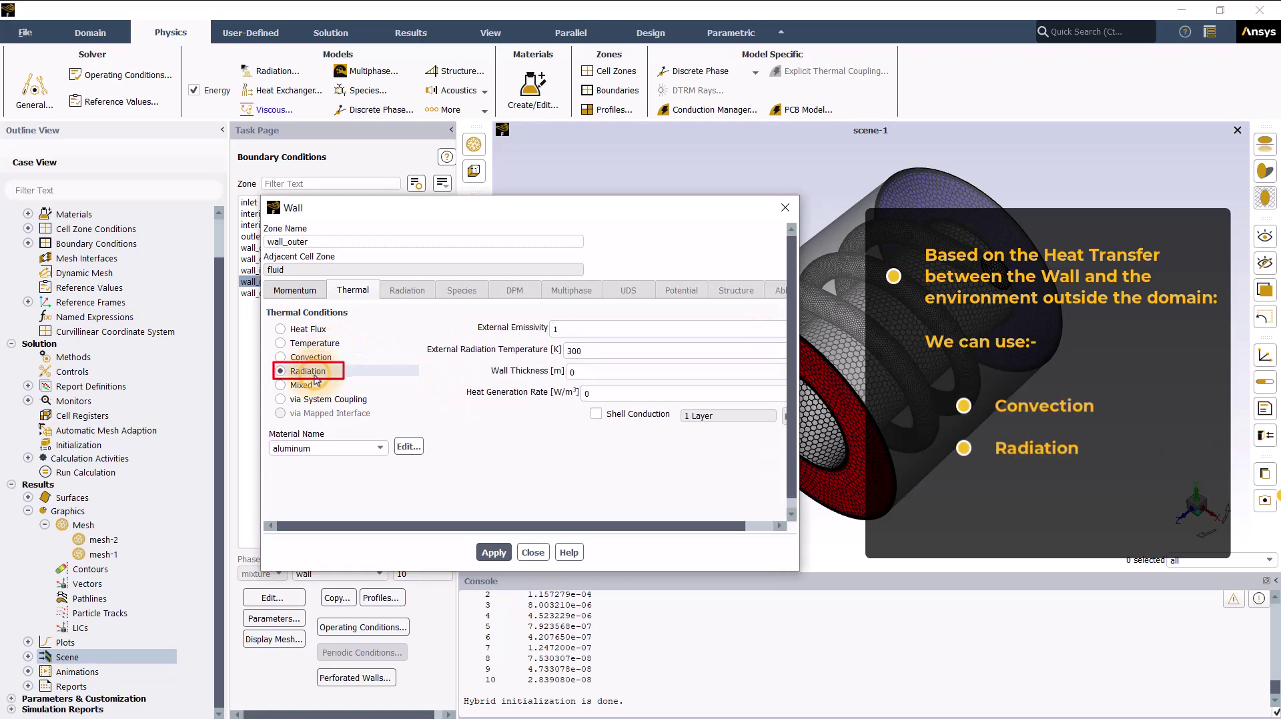
left_click(310, 387)
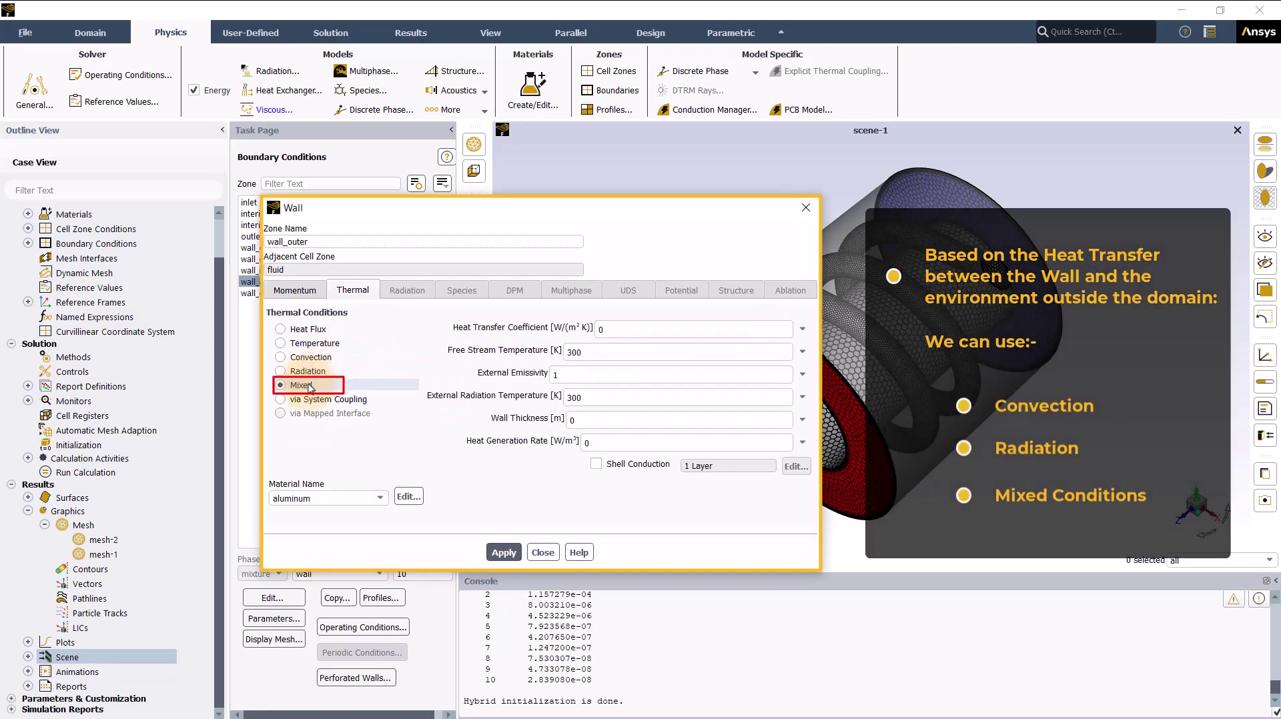
left_click(327, 359)
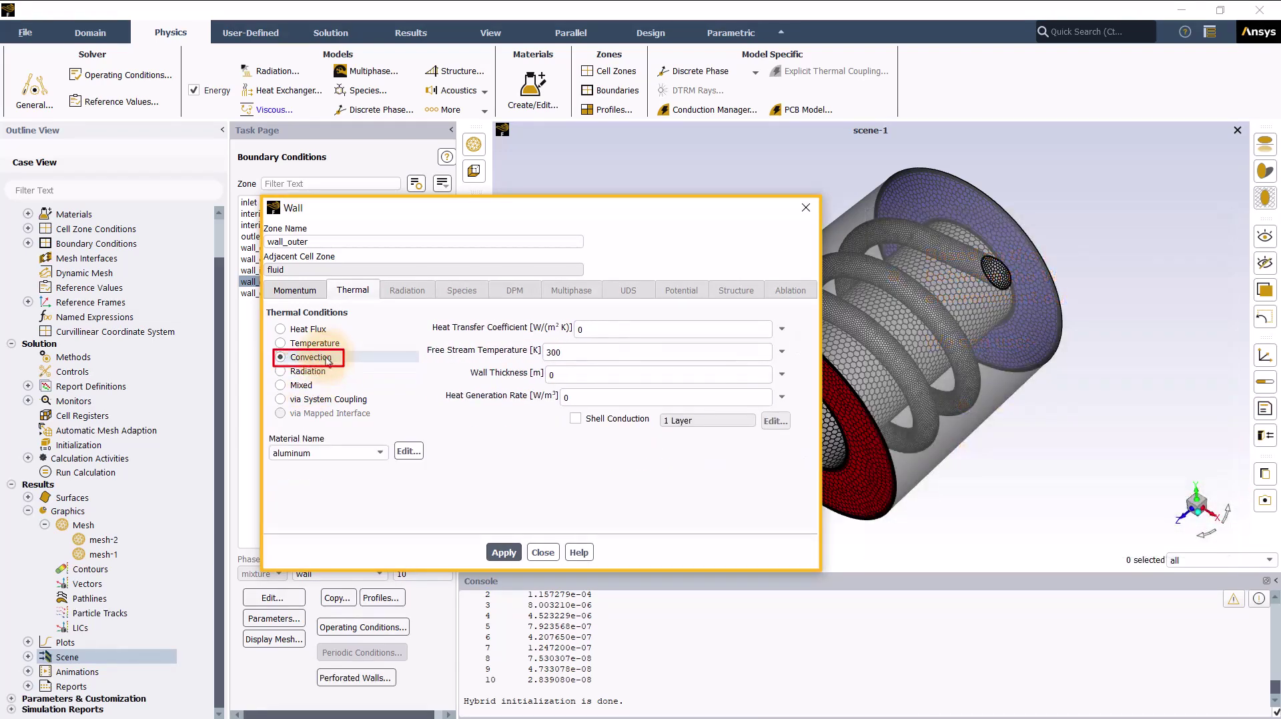
double_click(560, 352)
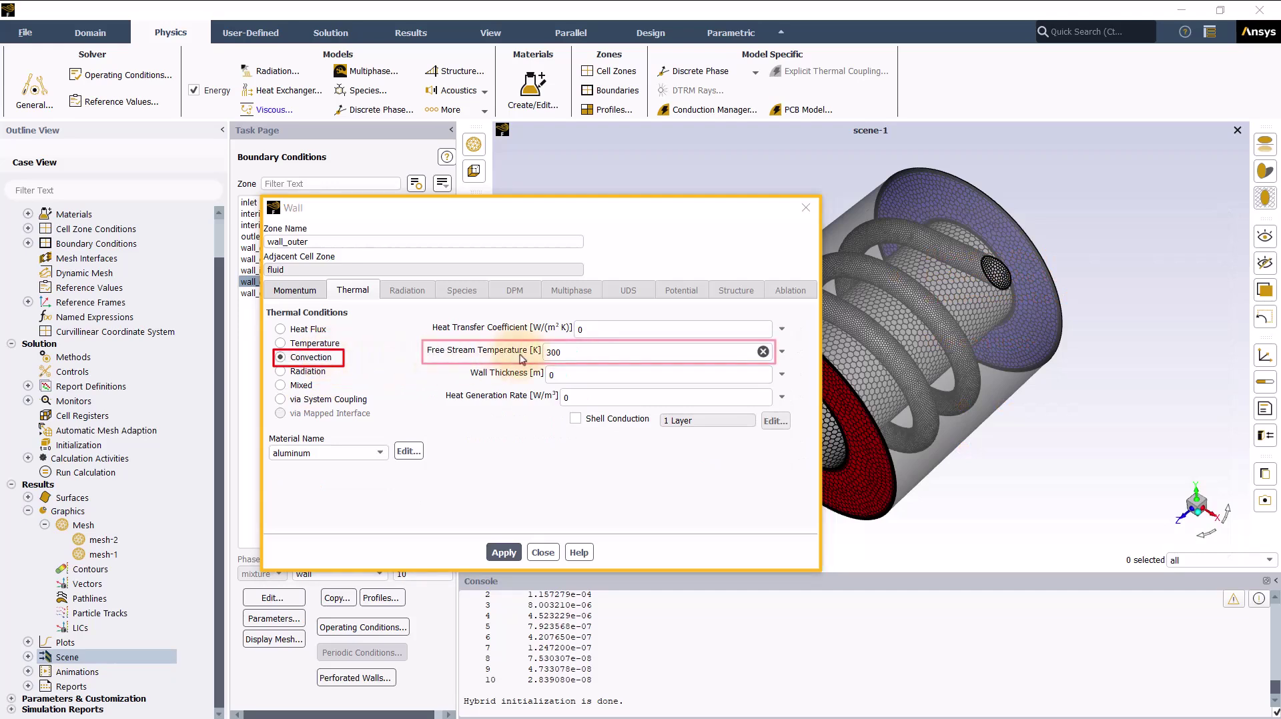
type("273")
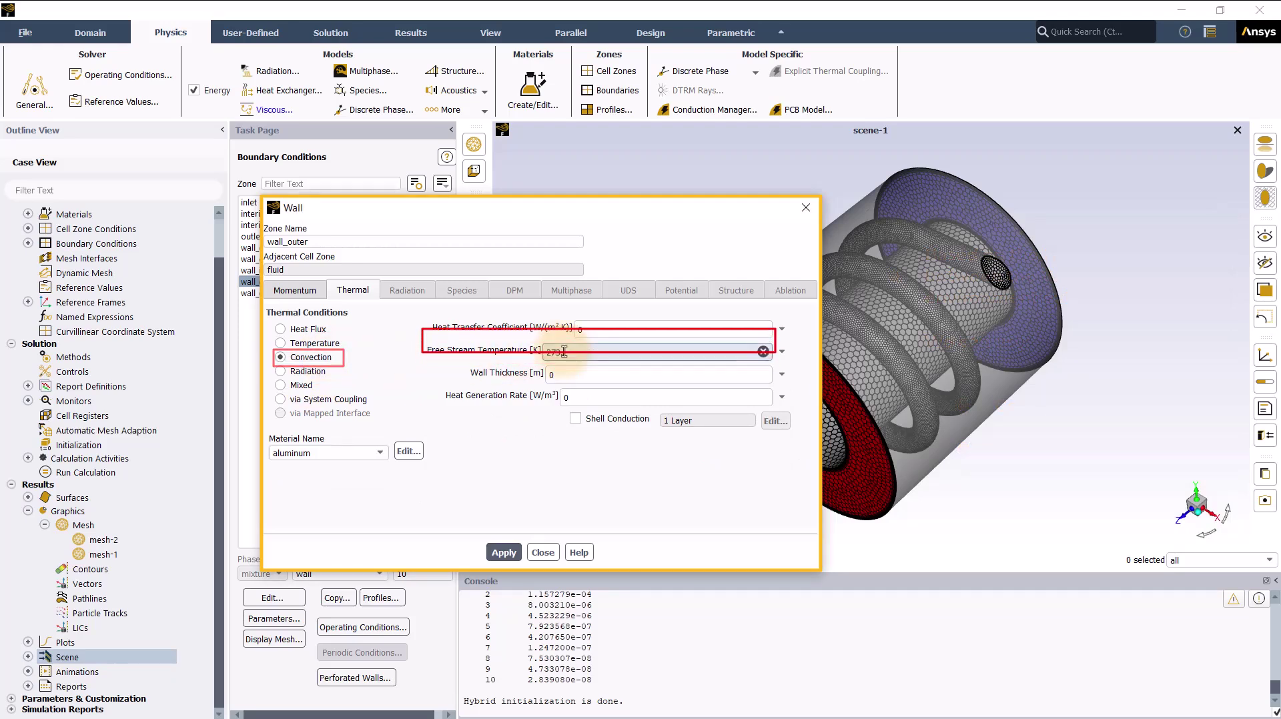
type(".15")
double_click(590, 329)
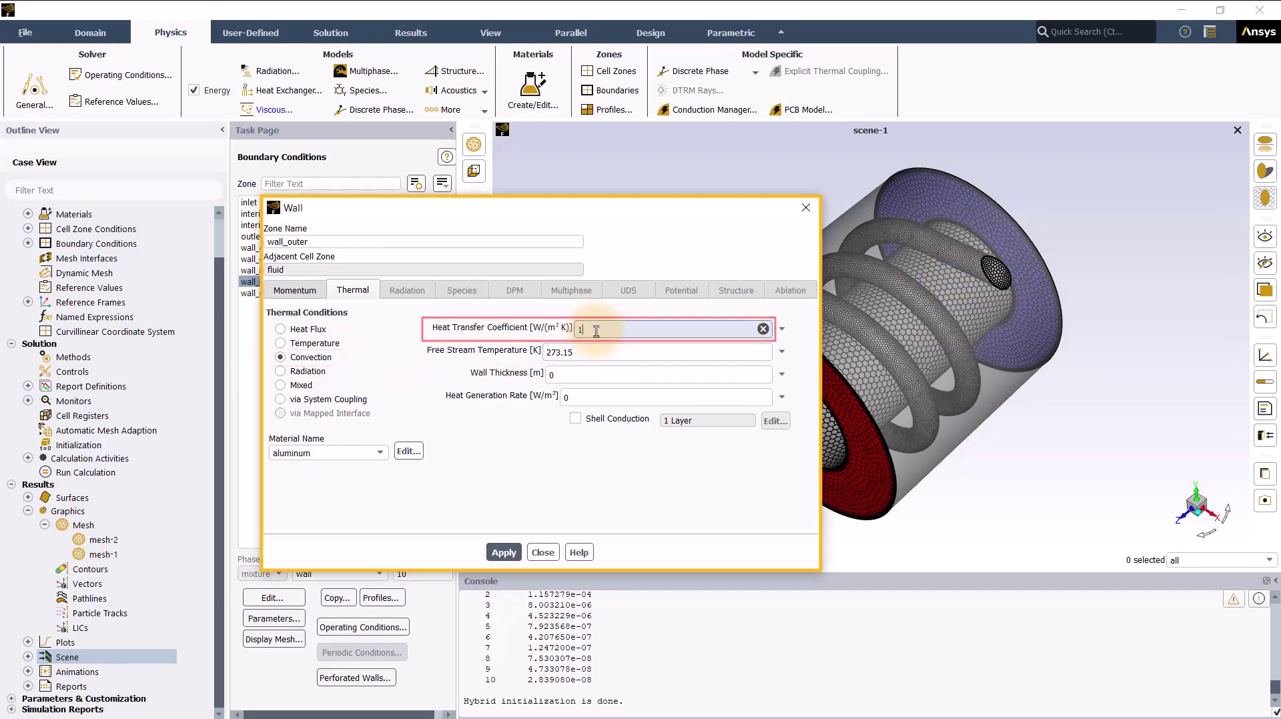
type("10")
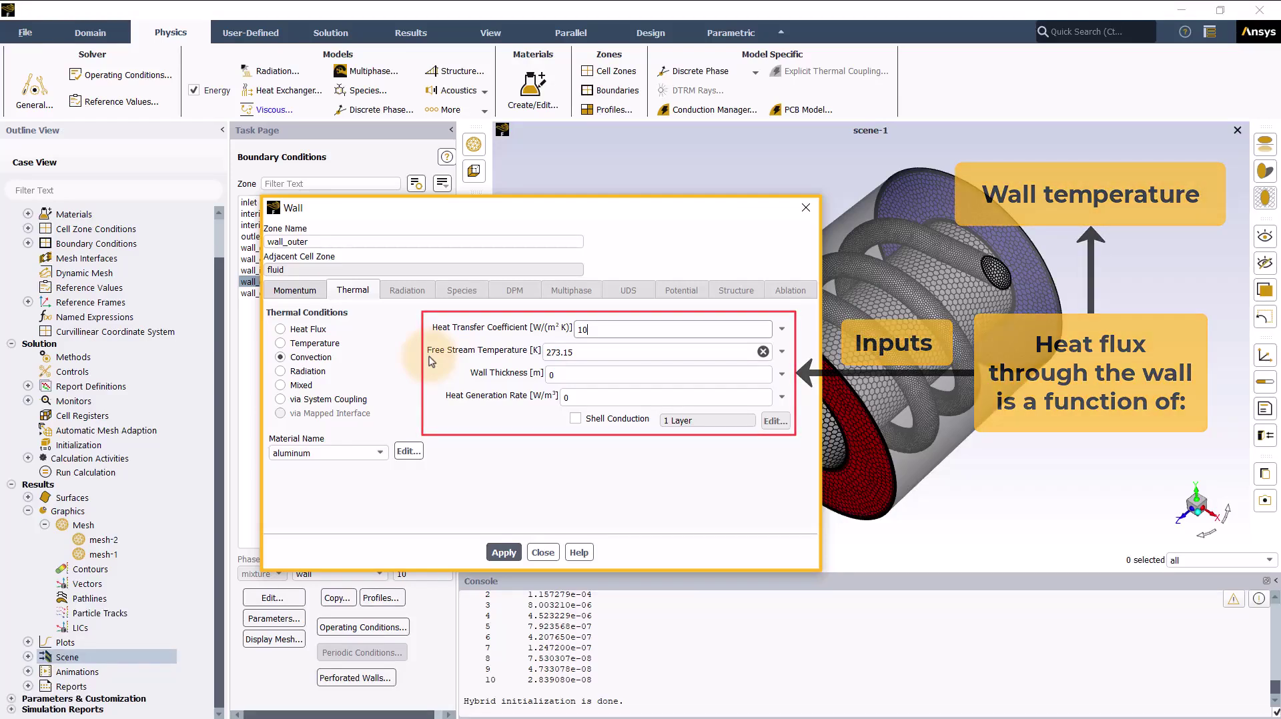
Switch to radiation with 273.15 K external temperature, then to mixed, and close the wall settings
left_click(401, 373)
left_click(601, 350)
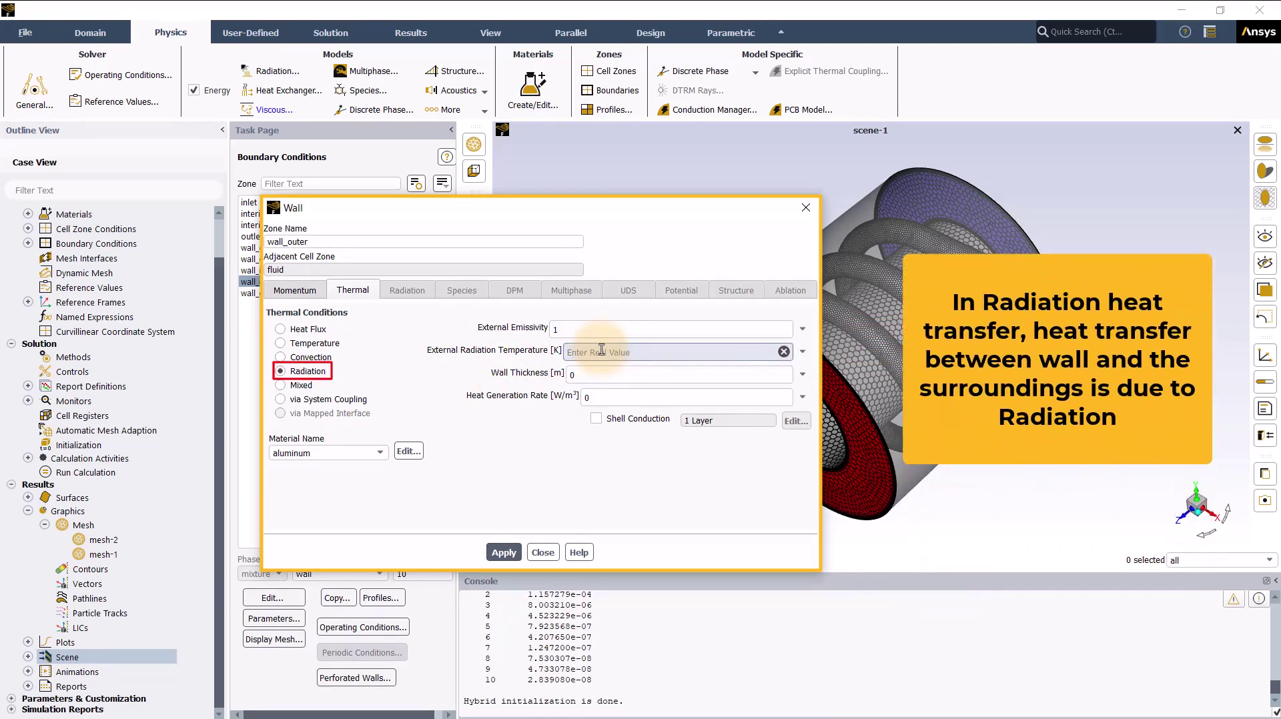
type("273.15")
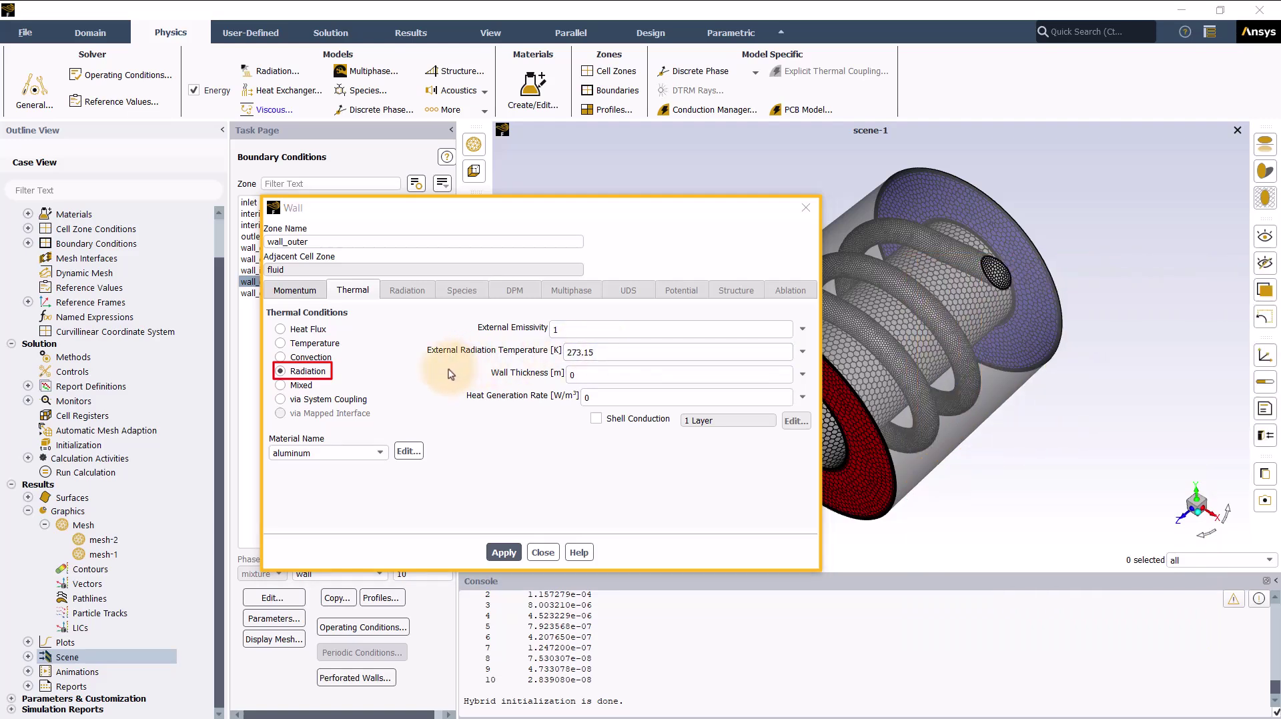
left_click(391, 386)
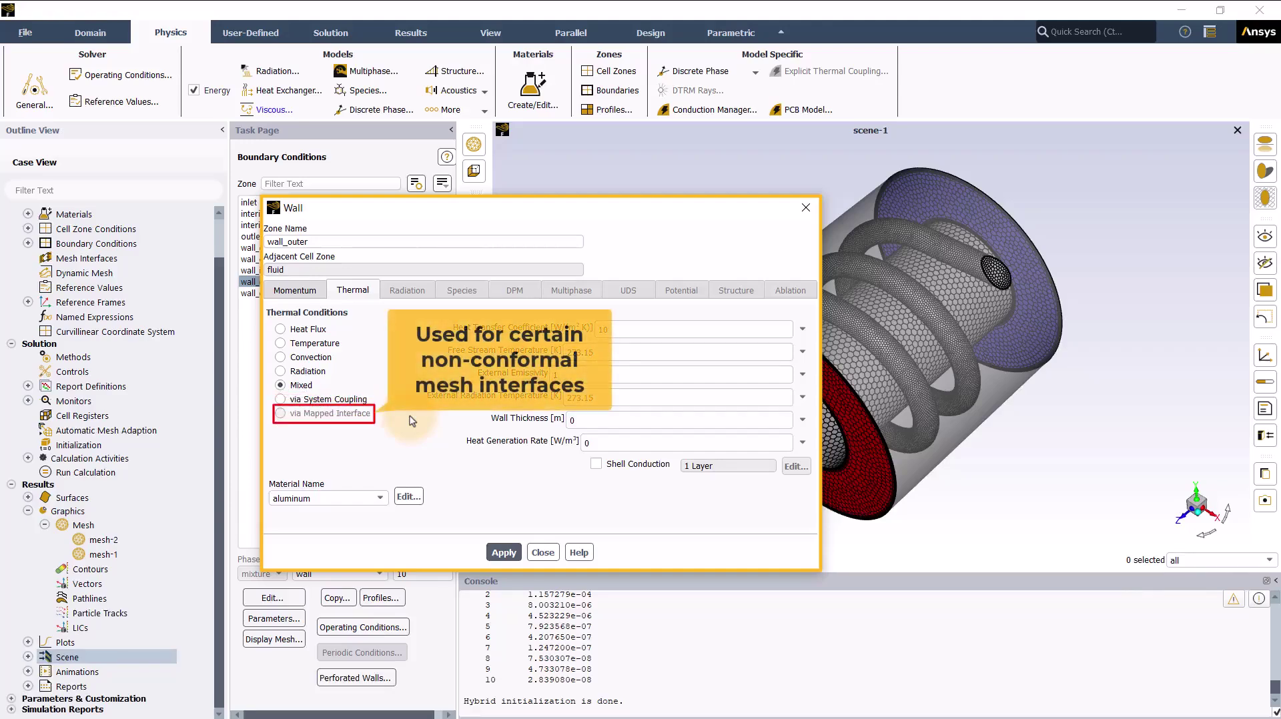
left_click(543, 553)
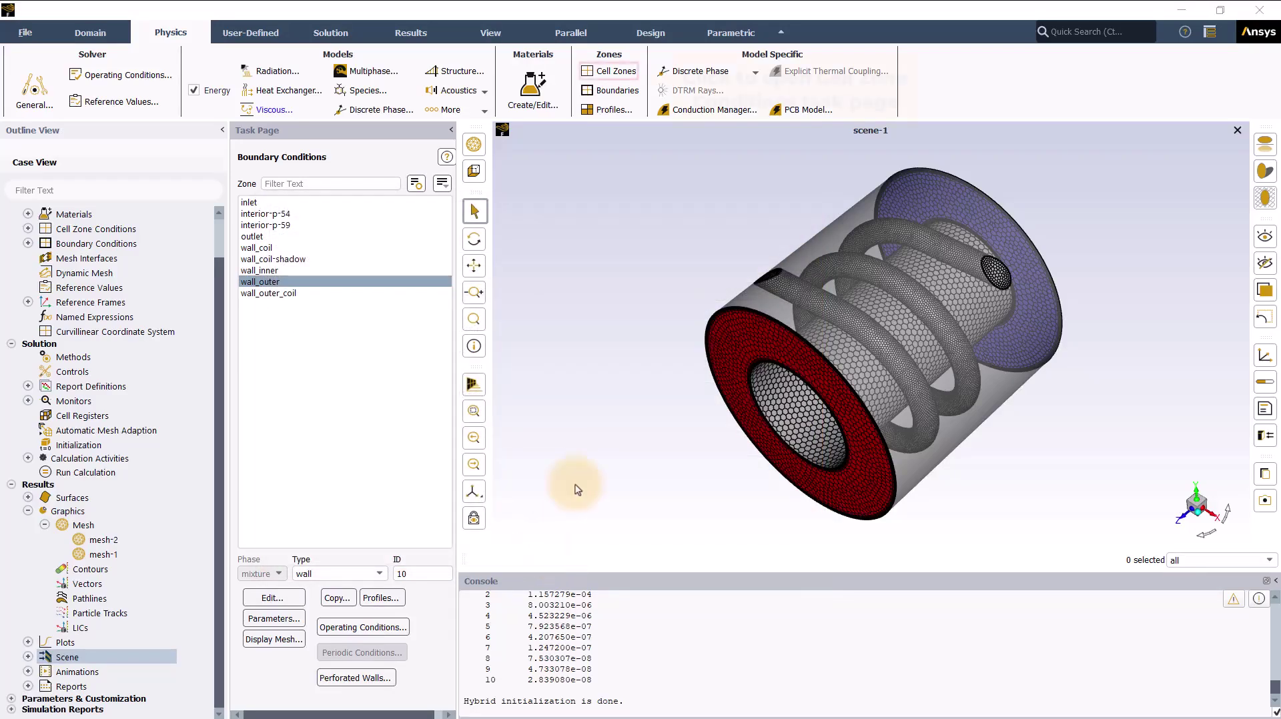
left_click(626, 74)
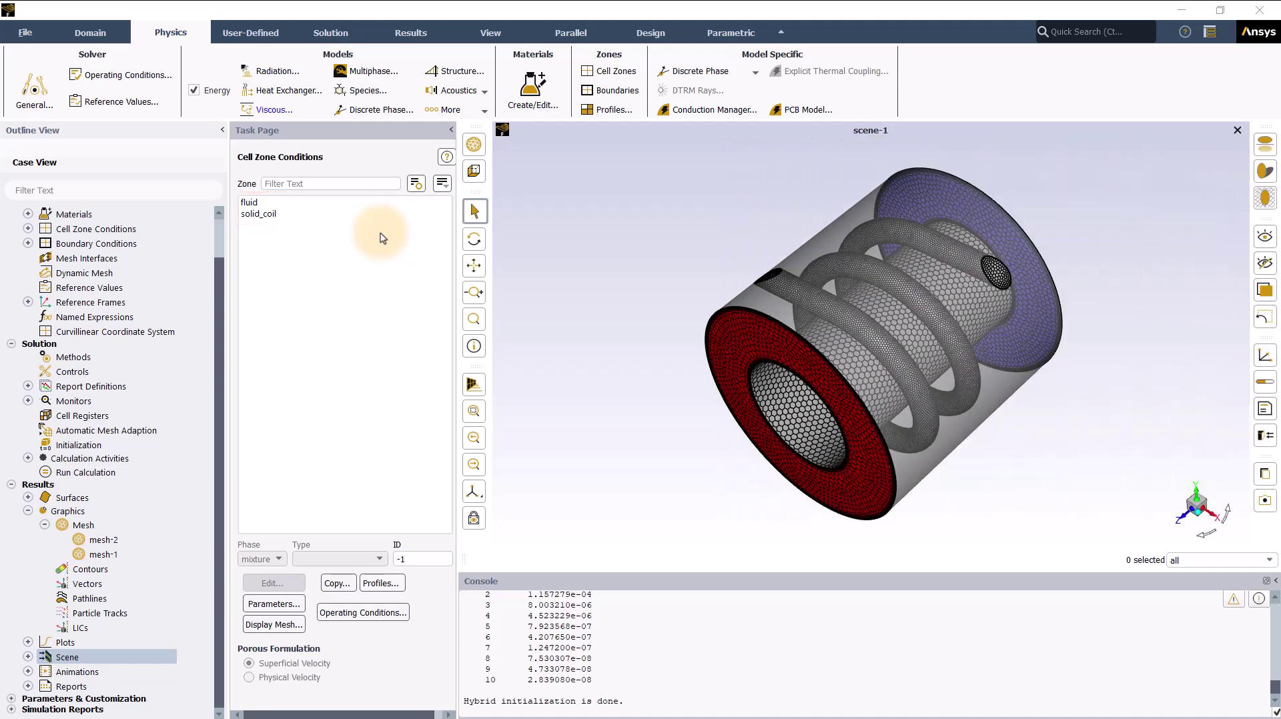
left_click(600, 95)
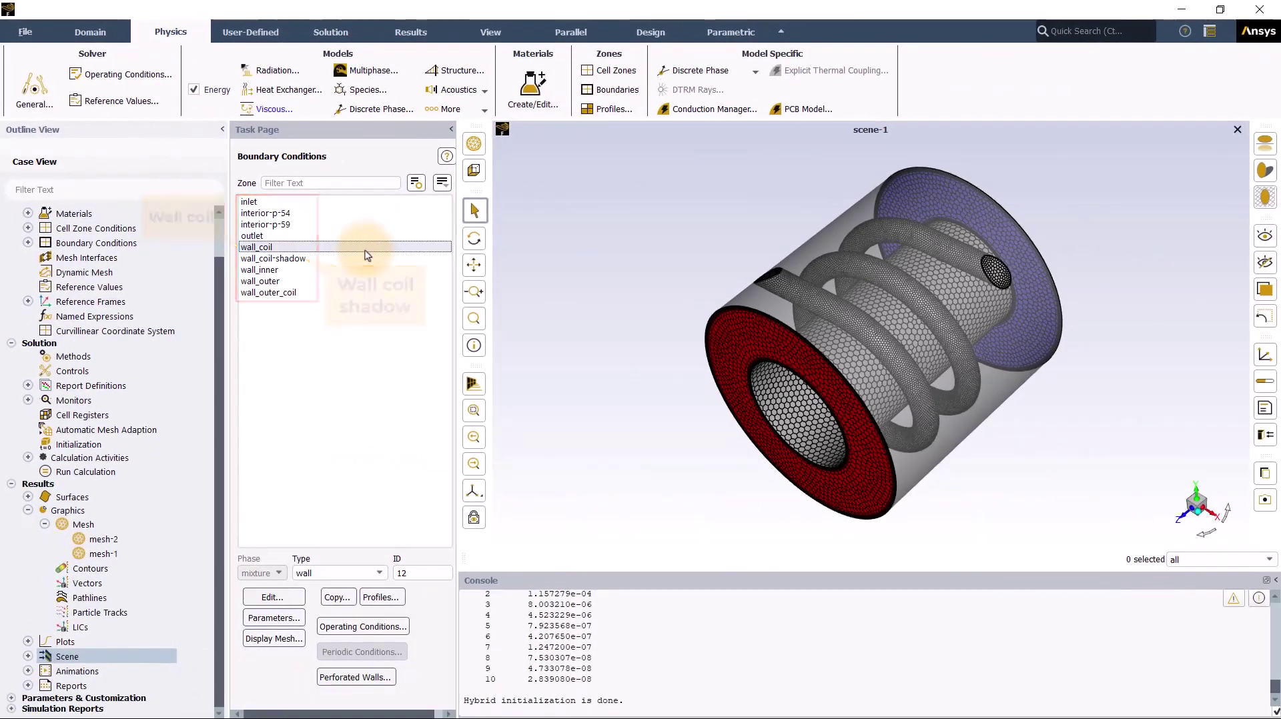
double_click(365, 252)
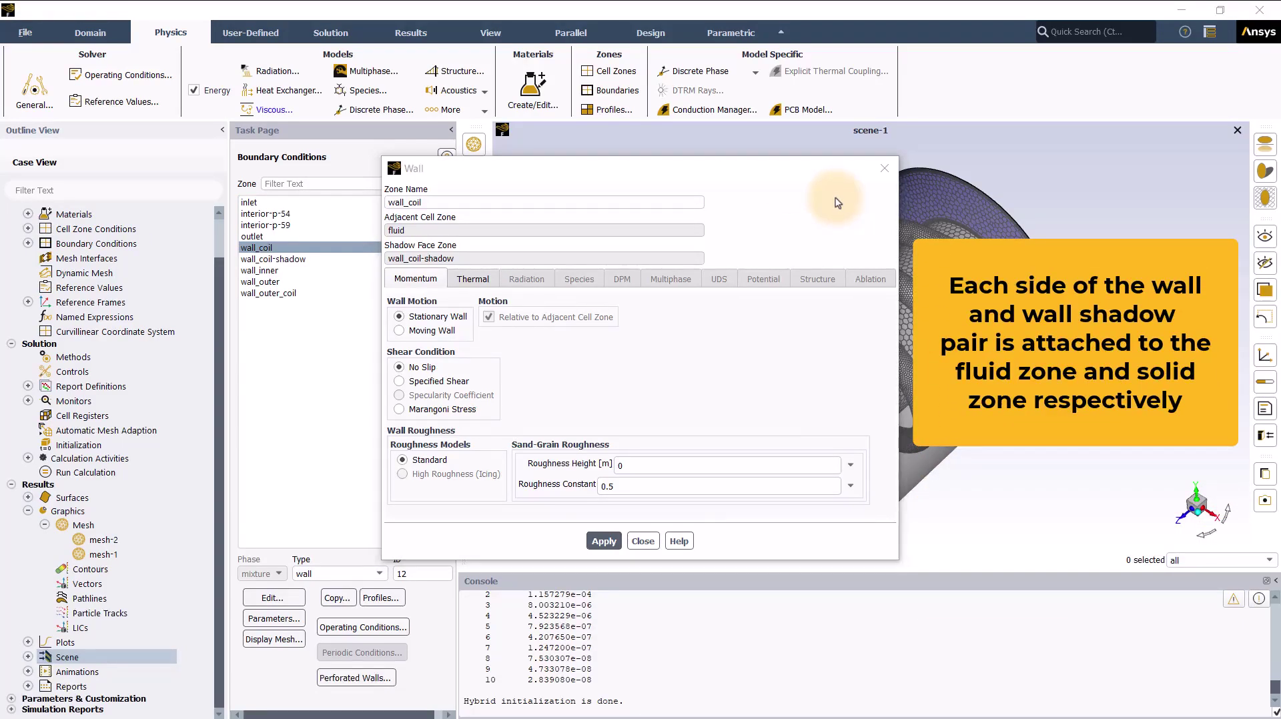
left_click_drag(840, 175, 647, 148)
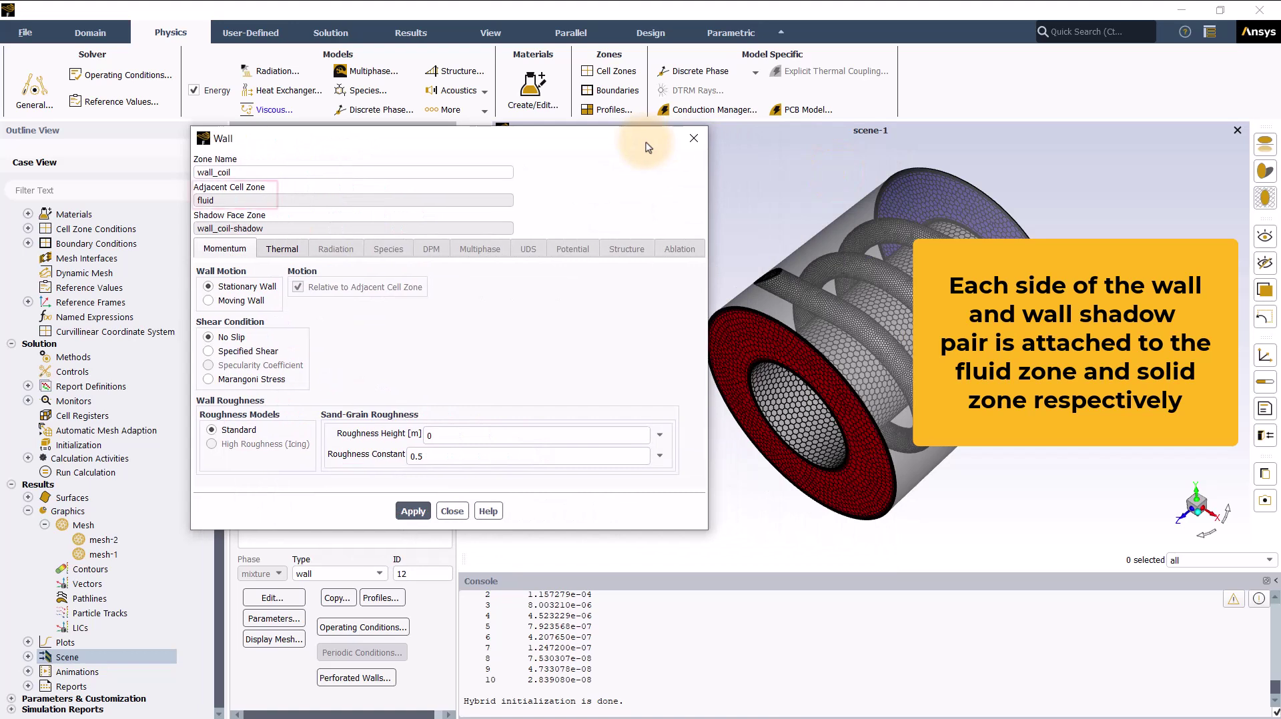
left_click(280, 253)
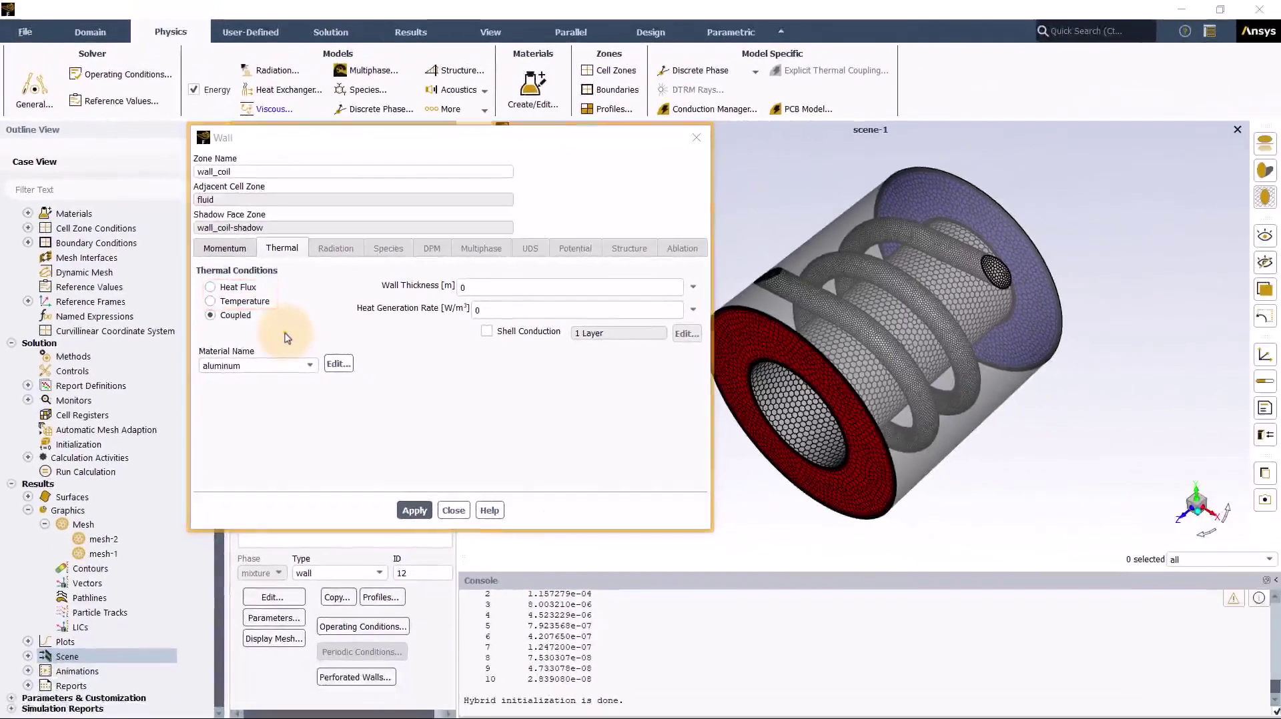
left_click(452, 510)
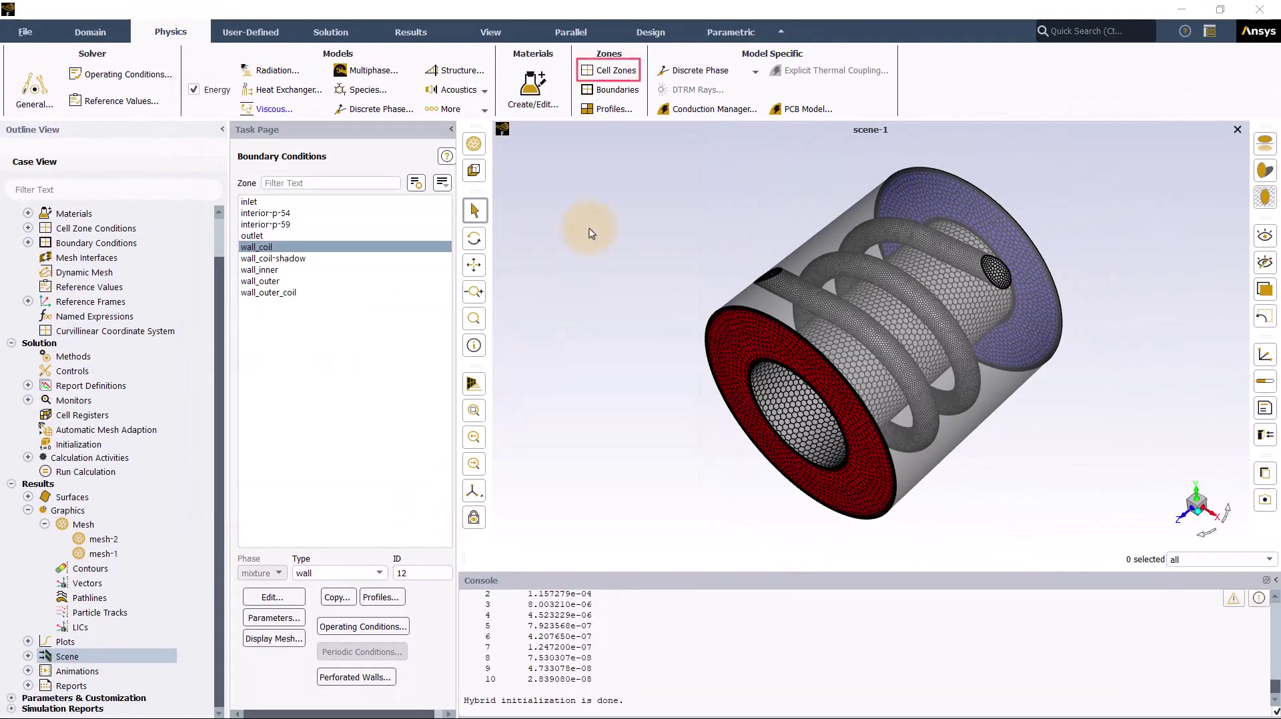
Open solid_coil's cell zone settings and bring up the Energy source term values under Source Terms
left_click(635, 69)
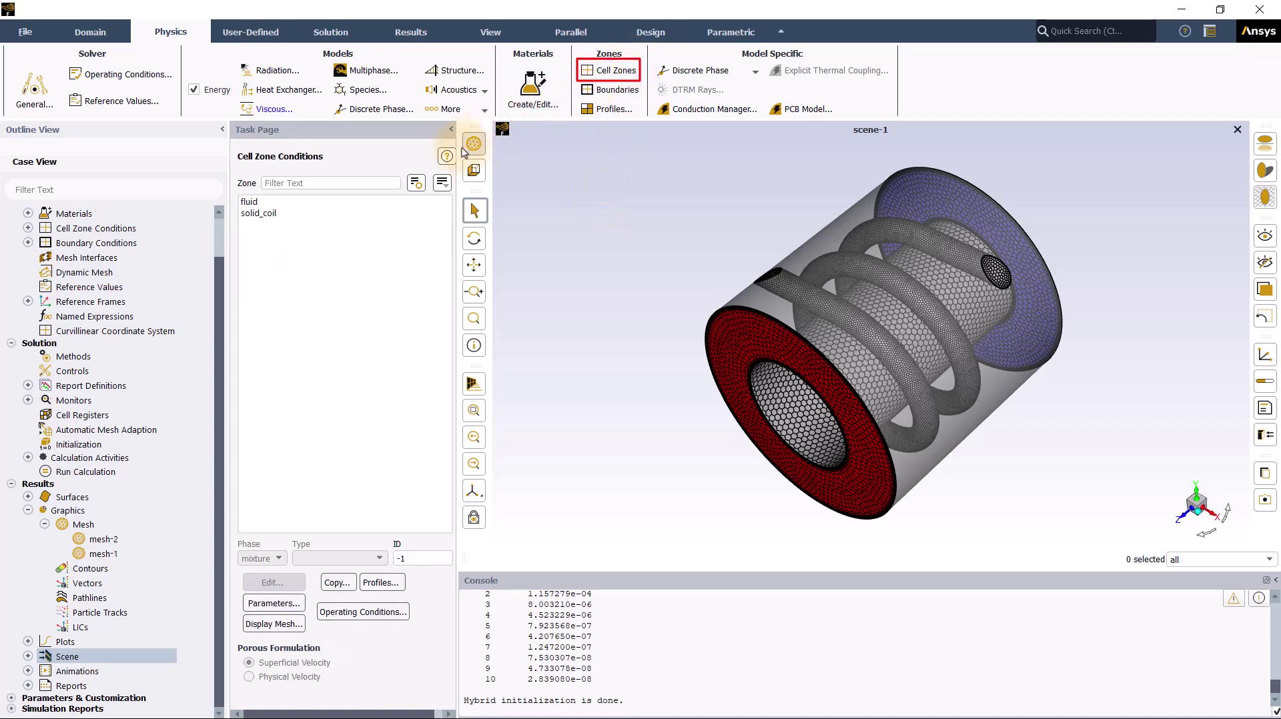
double_click(359, 213)
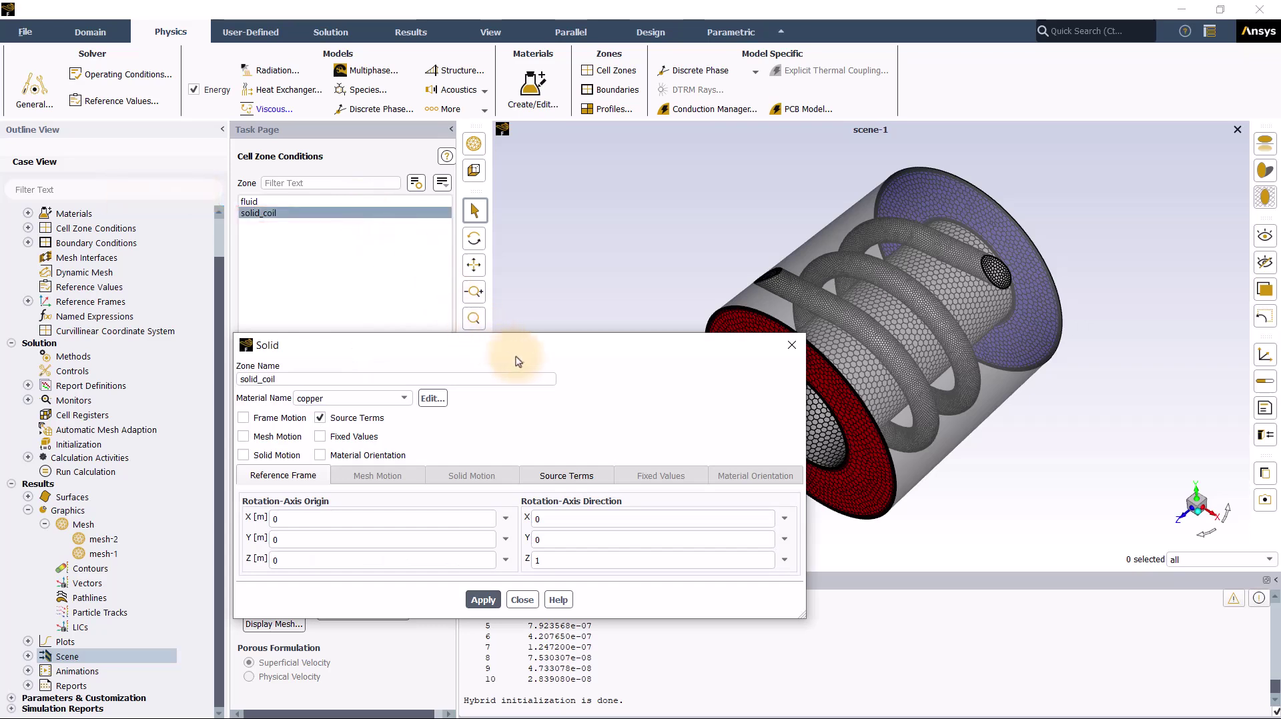
left_click_drag(536, 357, 561, 251)
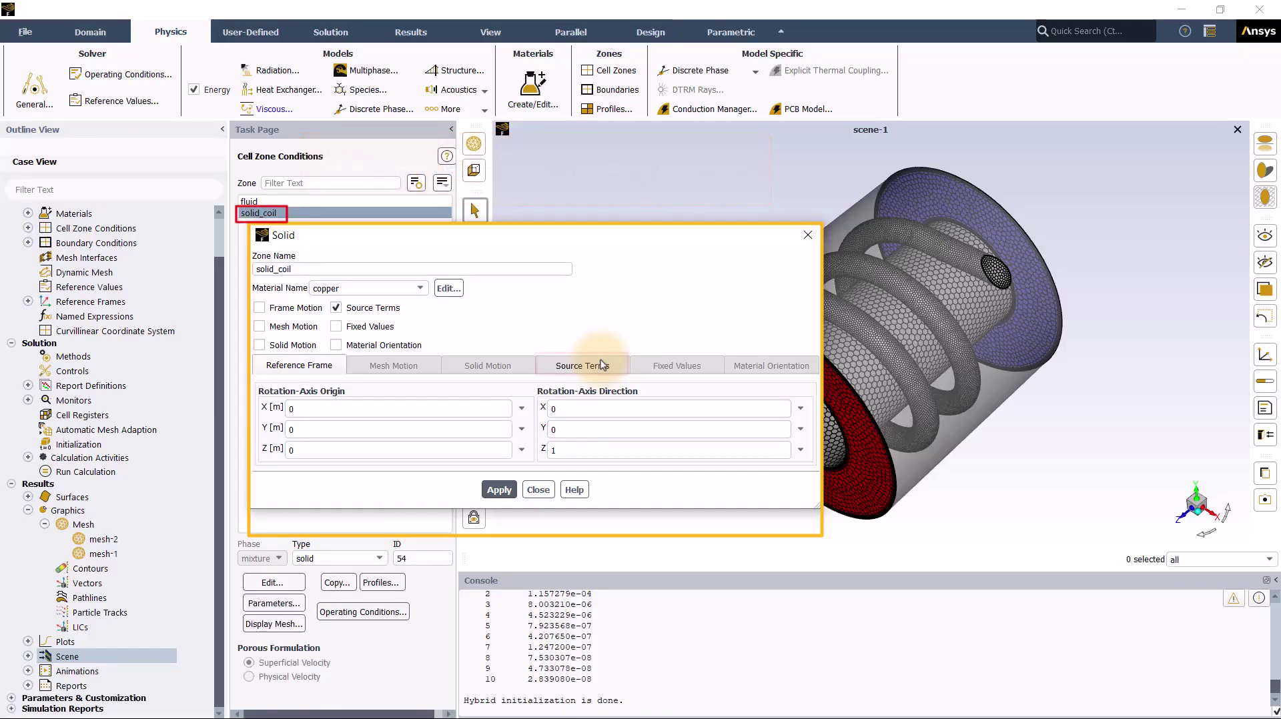
left_click(603, 366)
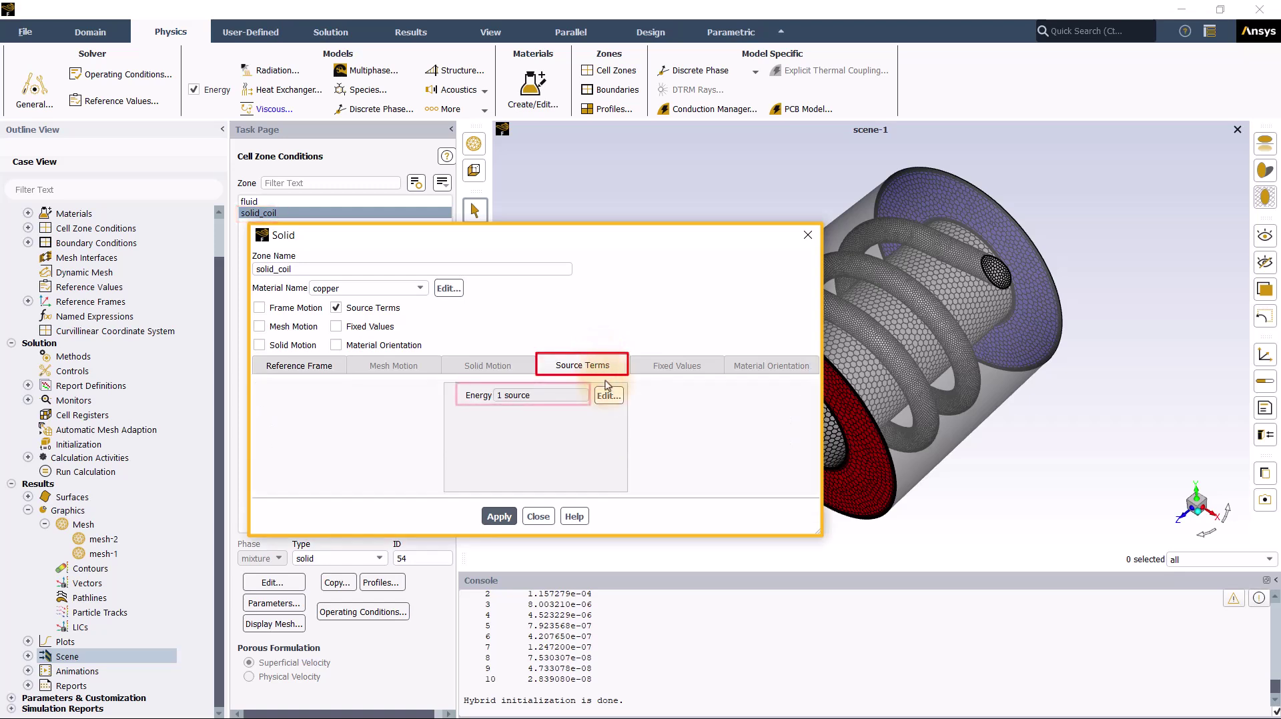
left_click(609, 396)
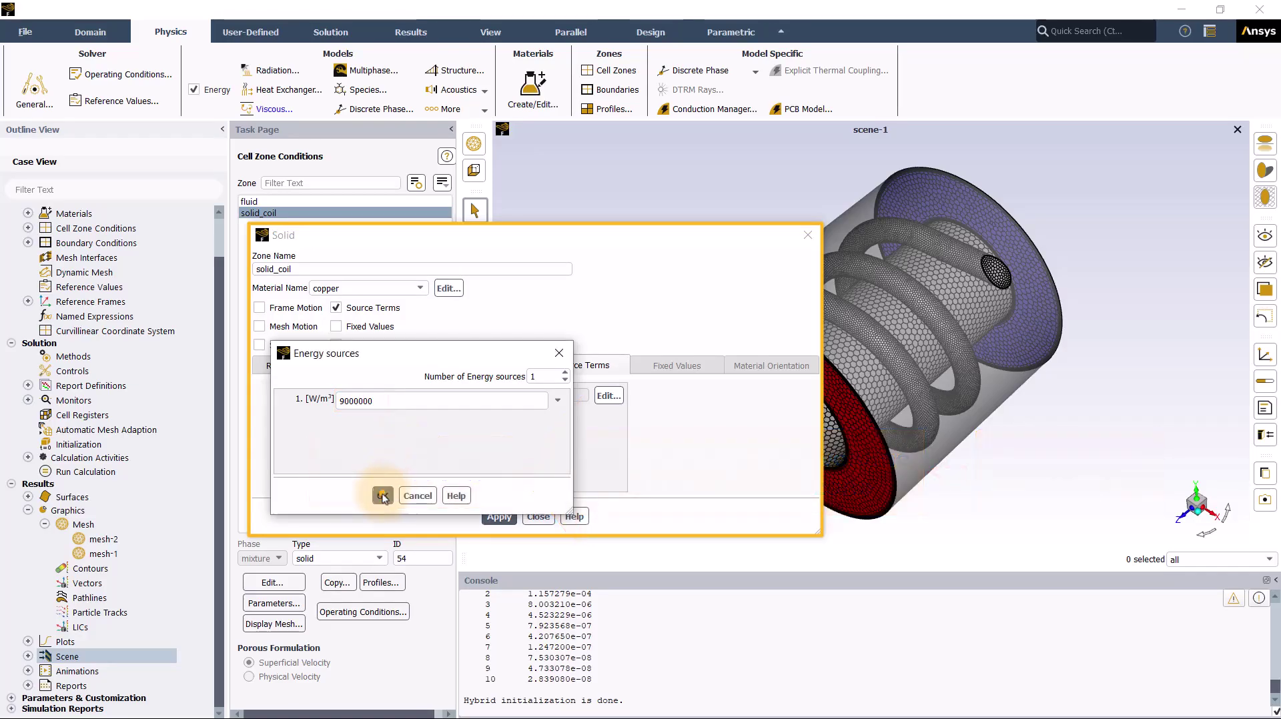
Confirm the 9000000 W/m³ energy source and compute solid_coil's total volume, 0.32212902 m³
left_click(383, 496)
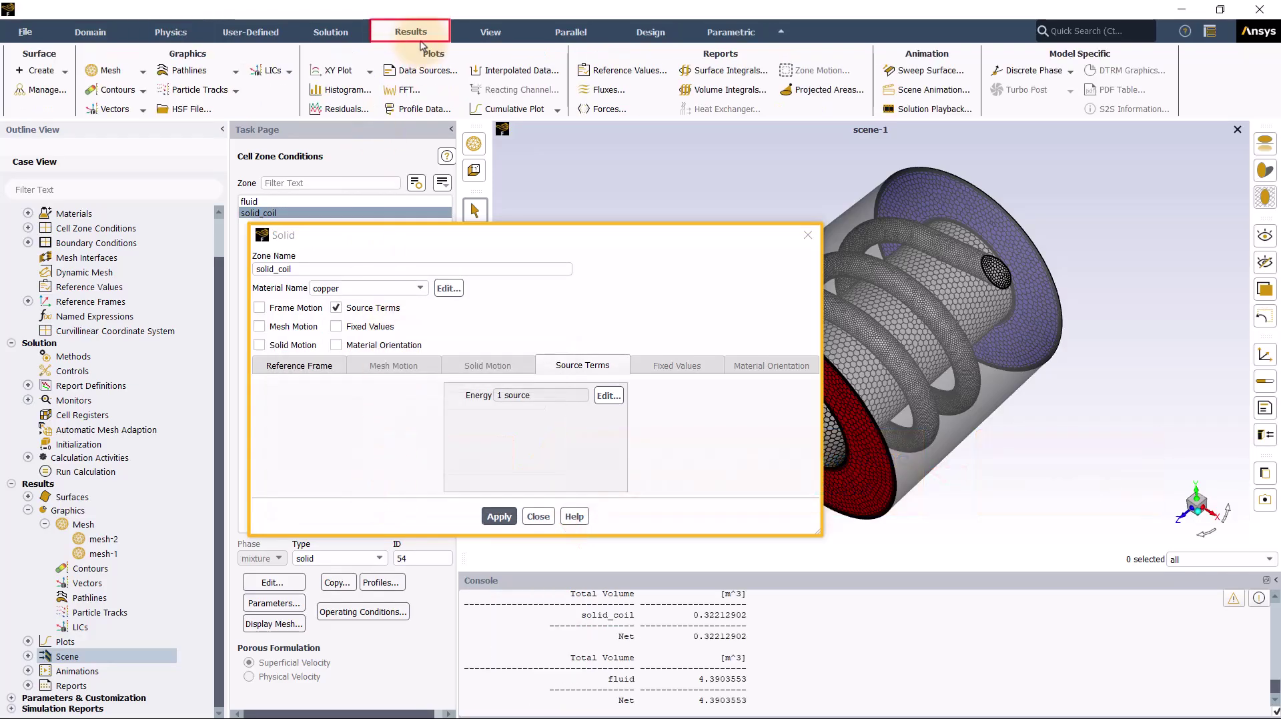
left_click(709, 93)
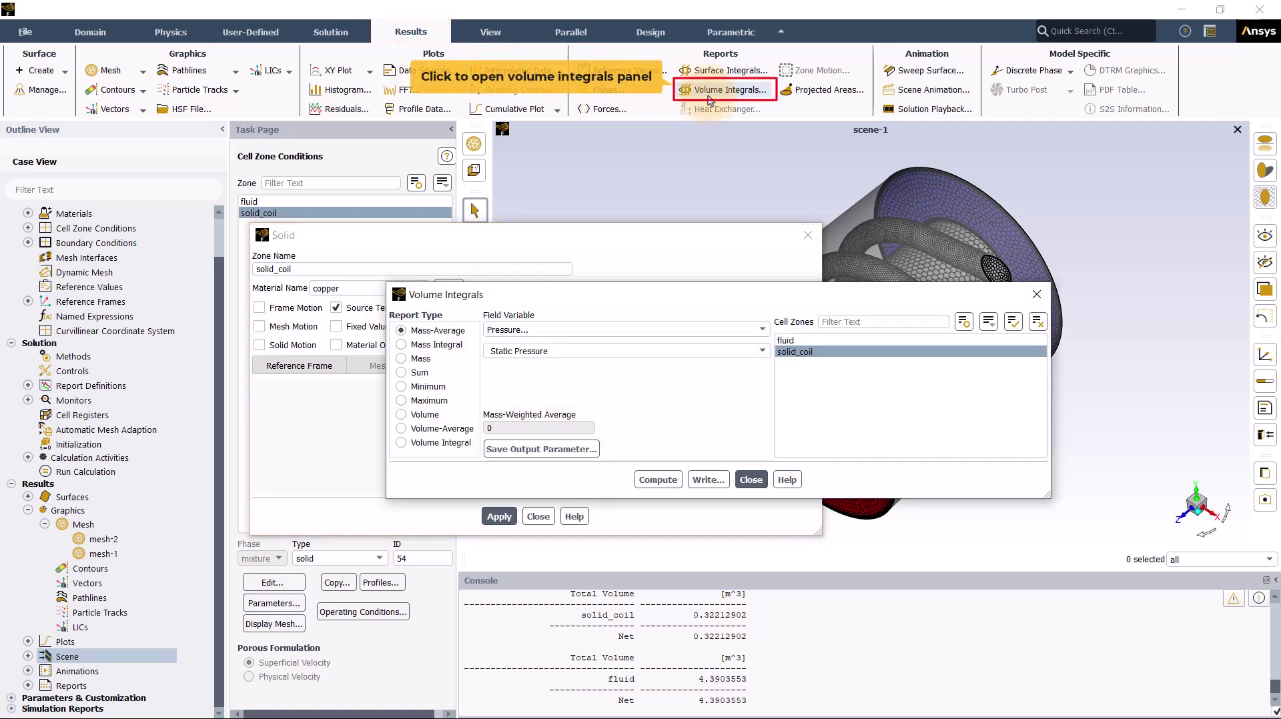
left_click(403, 414)
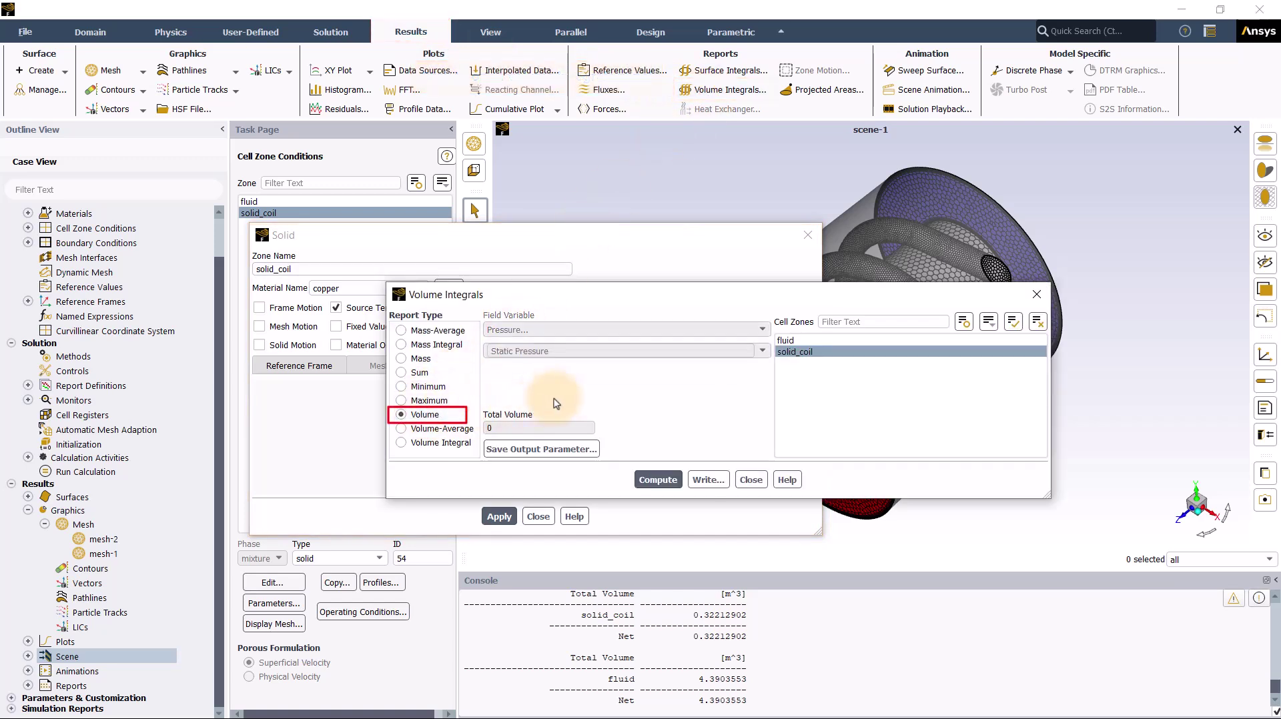
left_click(656, 480)
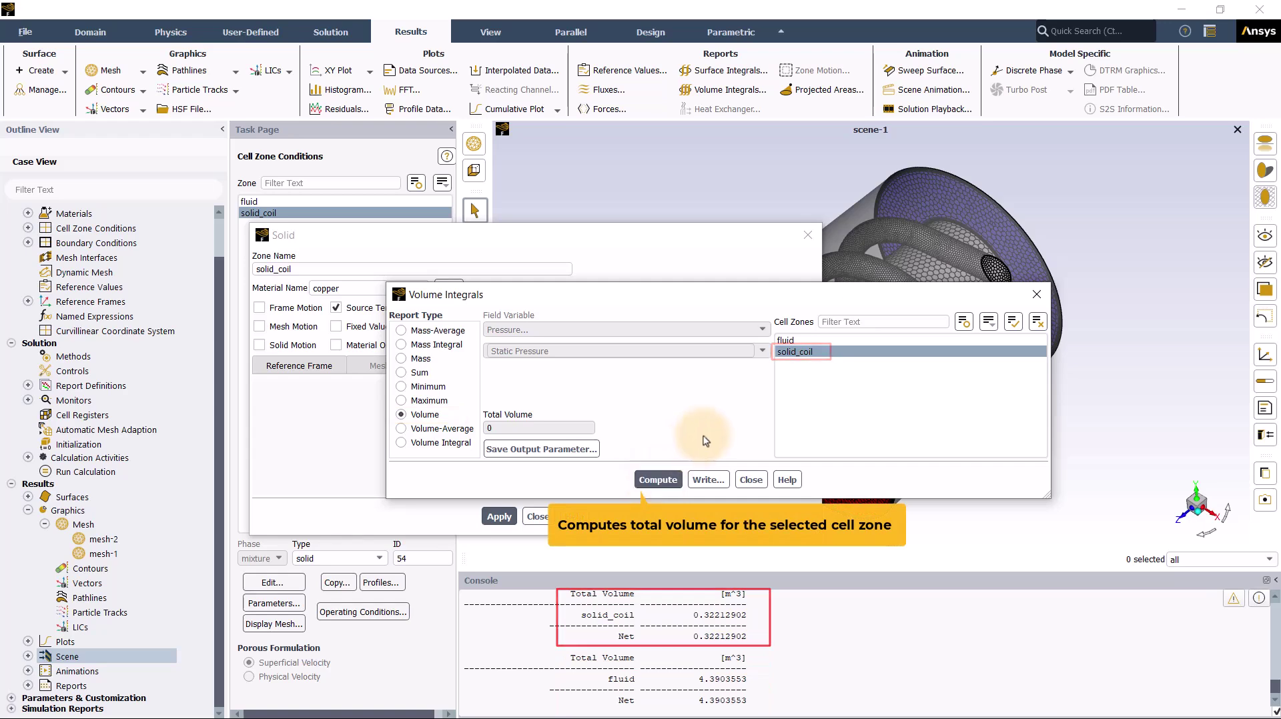
left_click(750, 479)
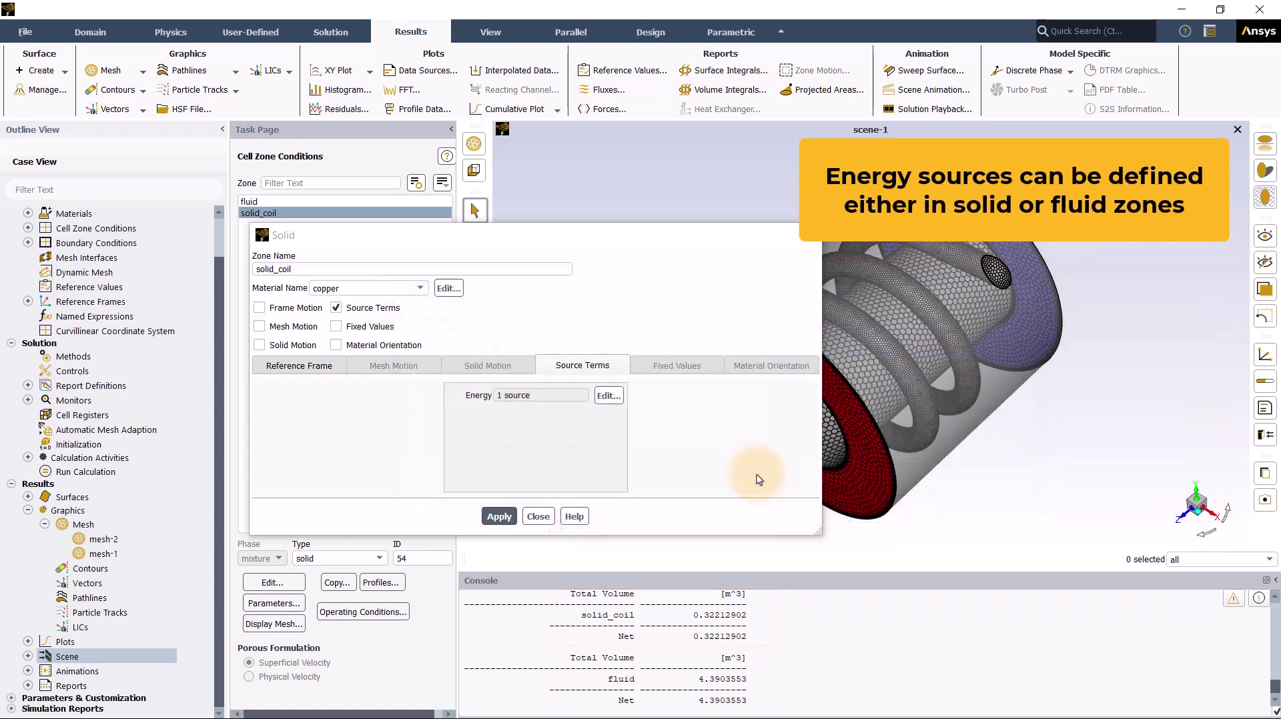